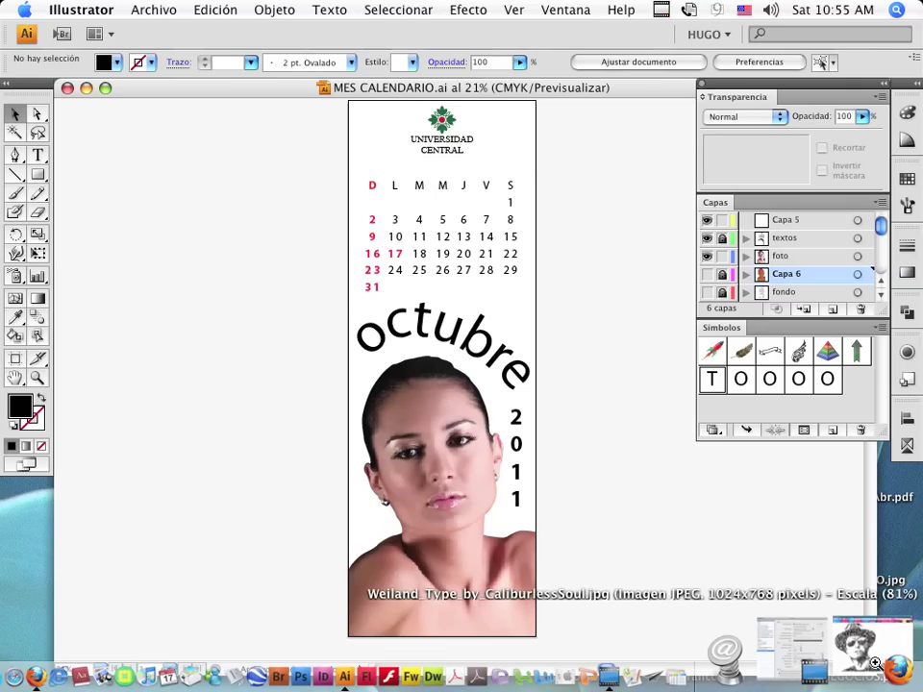
Step: Open the minimized Weiland_Type_by_CaliburlessSoul.jpg portrait in Firefox to examine how it is built from lettering
{"action": "left_click", "coordinate": [876, 662]}
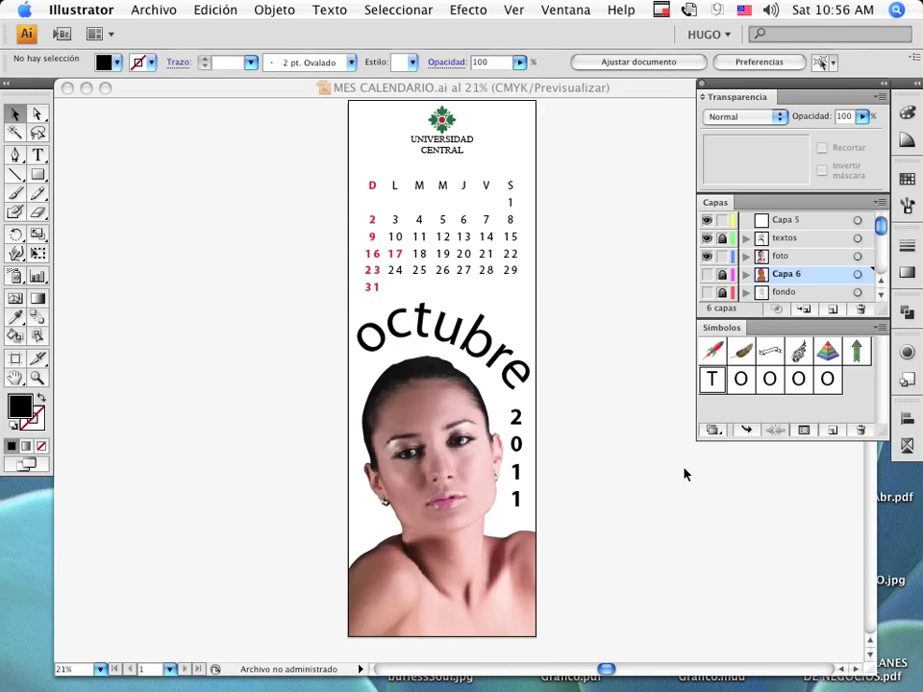
Step: Lower the opacity of the woman's photo on the foto layer to 30%
{"action": "left_click_drag", "start_coordinate": [314, 289], "coordinate": [594, 648]}
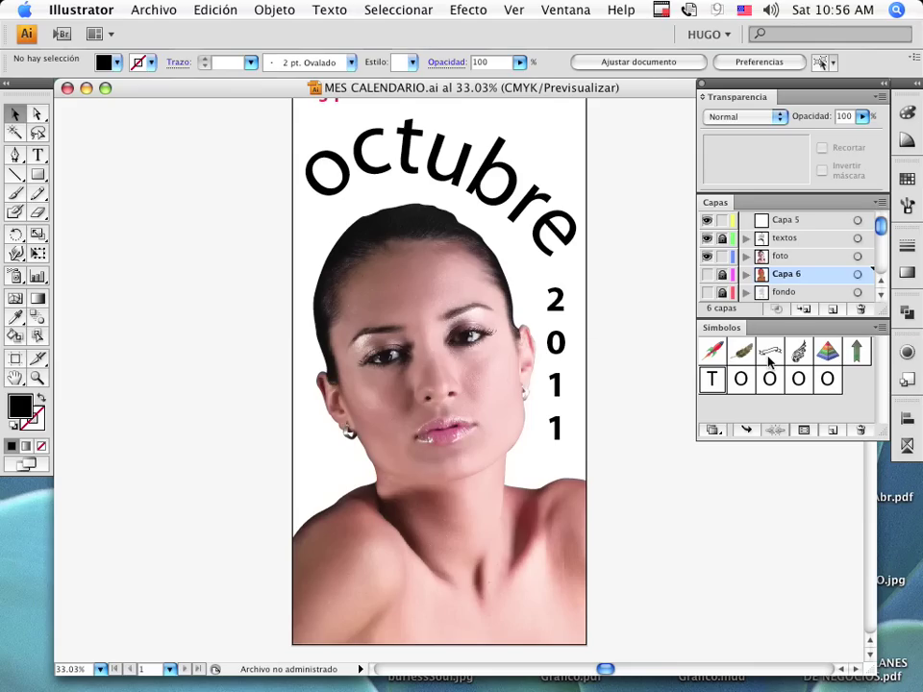
{"action": "left_click", "coordinate": [791, 257]}
{"action": "left_click", "coordinate": [862, 116]}
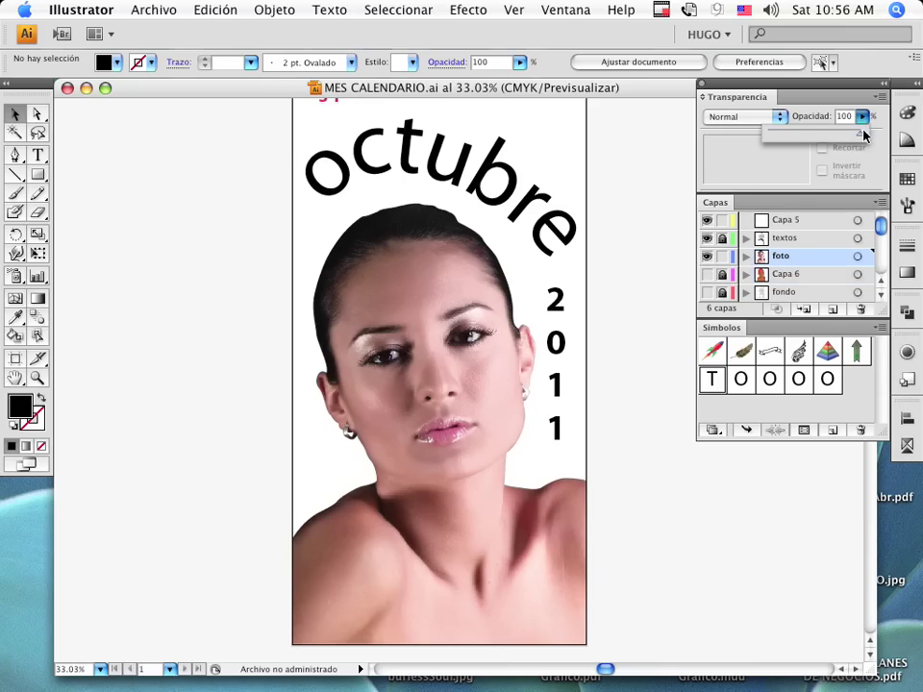
{"action": "left_click_drag", "start_coordinate": [863, 135], "coordinate": [793, 134]}
{"action": "left_click", "coordinate": [496, 327]}
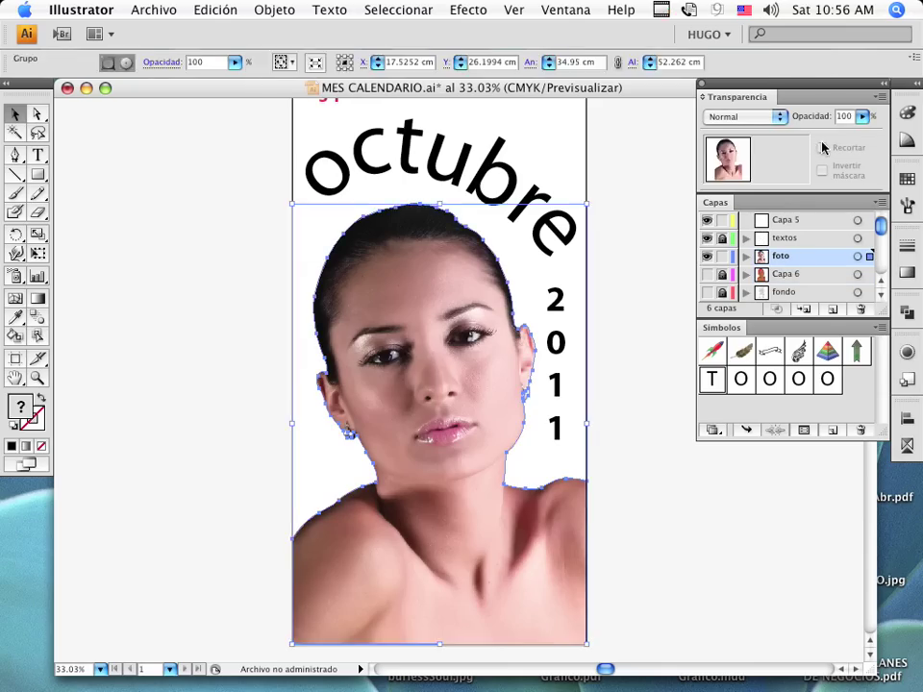
{"action": "left_click", "coordinate": [863, 117]}
{"action": "left_click_drag", "start_coordinate": [863, 134], "coordinate": [797, 136]}
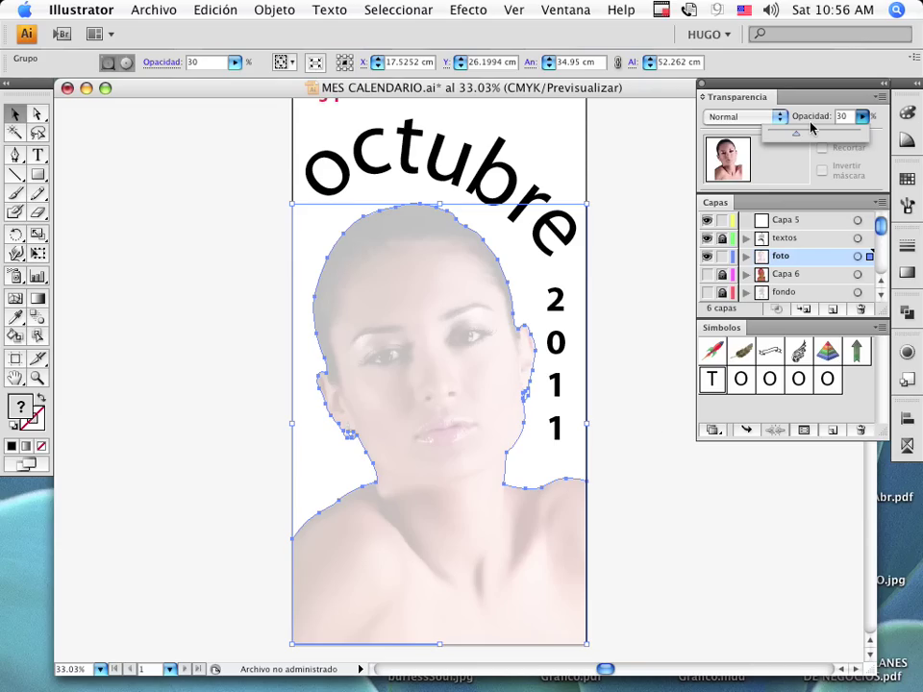
{"action": "left_click", "coordinate": [625, 333]}
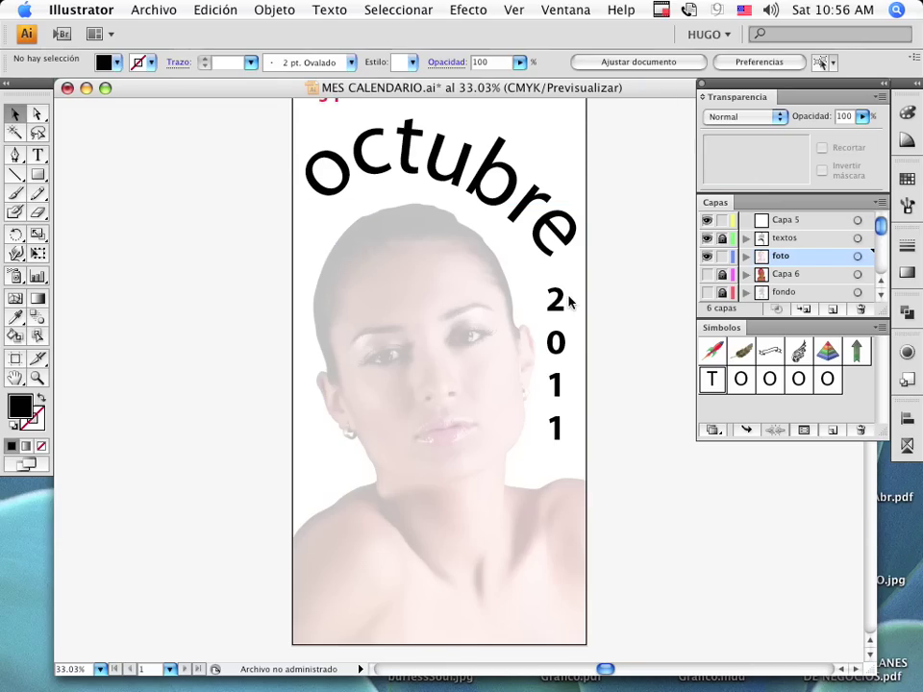
Step: Lock the foto layer and make Capa 5 the active layer
{"action": "left_click", "coordinate": [722, 255]}
{"action": "left_click", "coordinate": [791, 222]}
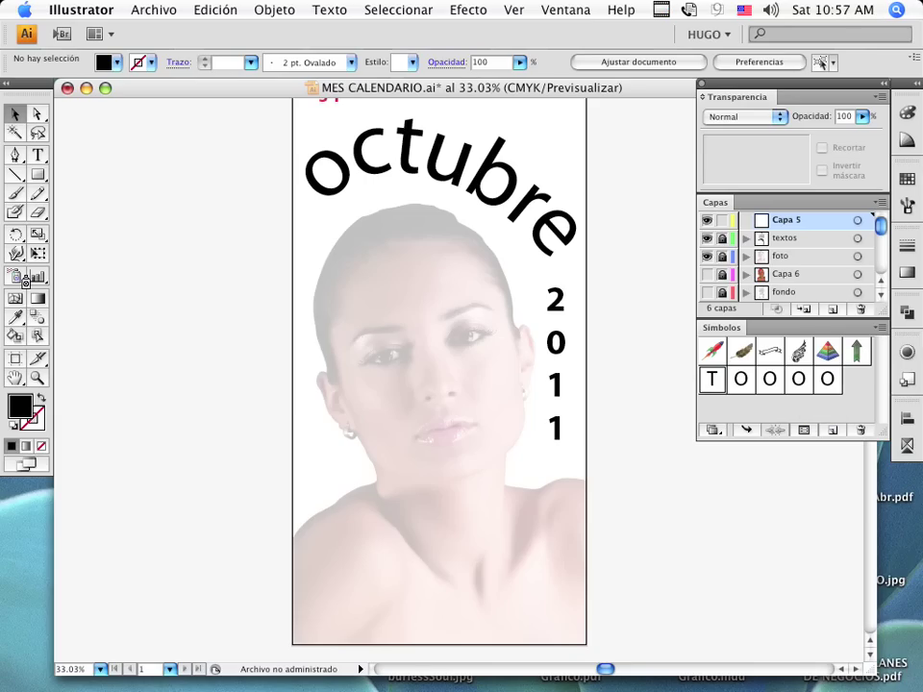
Step: Try spraying the letter O symbol over the eye nearest the 2011 text with the Symbol Sprayer, and delete the sprayed set
{"action": "left_click", "coordinate": [23, 278]}
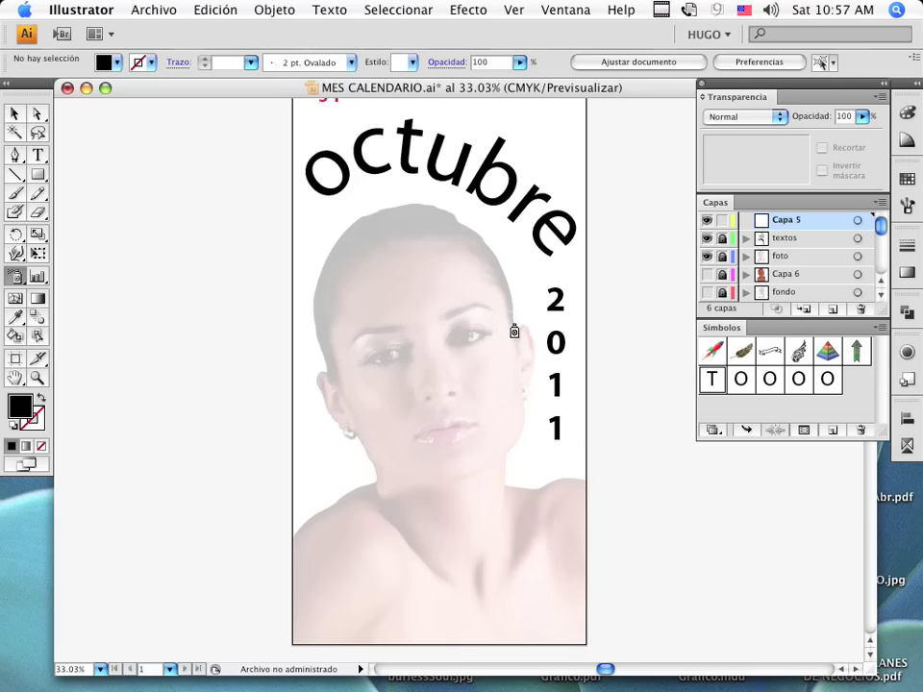
{"action": "left_click", "coordinate": [751, 386]}
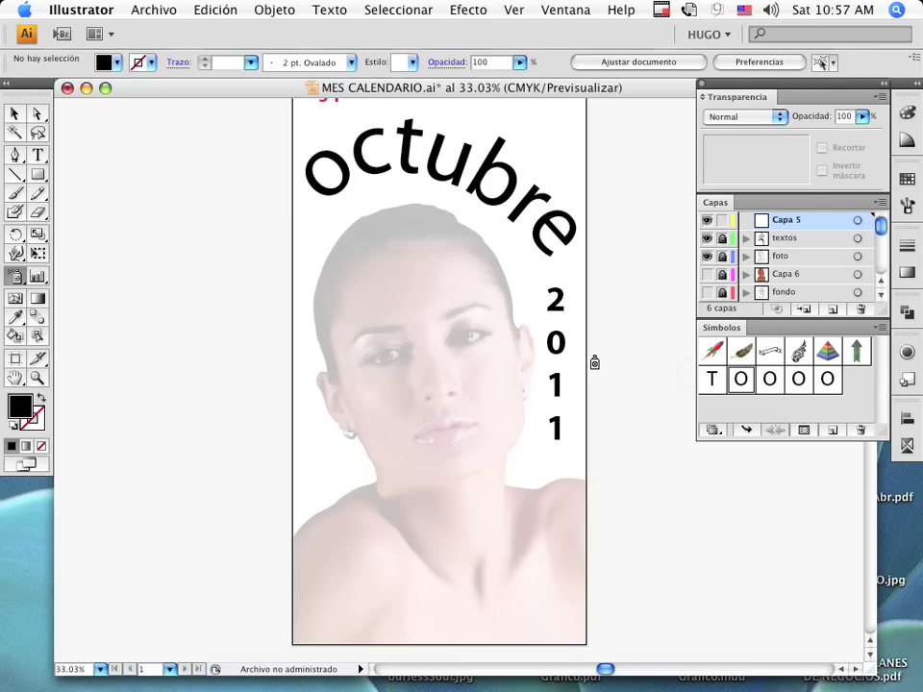
{"action": "left_click", "coordinate": [471, 339]}
{"action": "left_click_drag", "start_coordinate": [524, 381], "coordinate": [521, 377]}
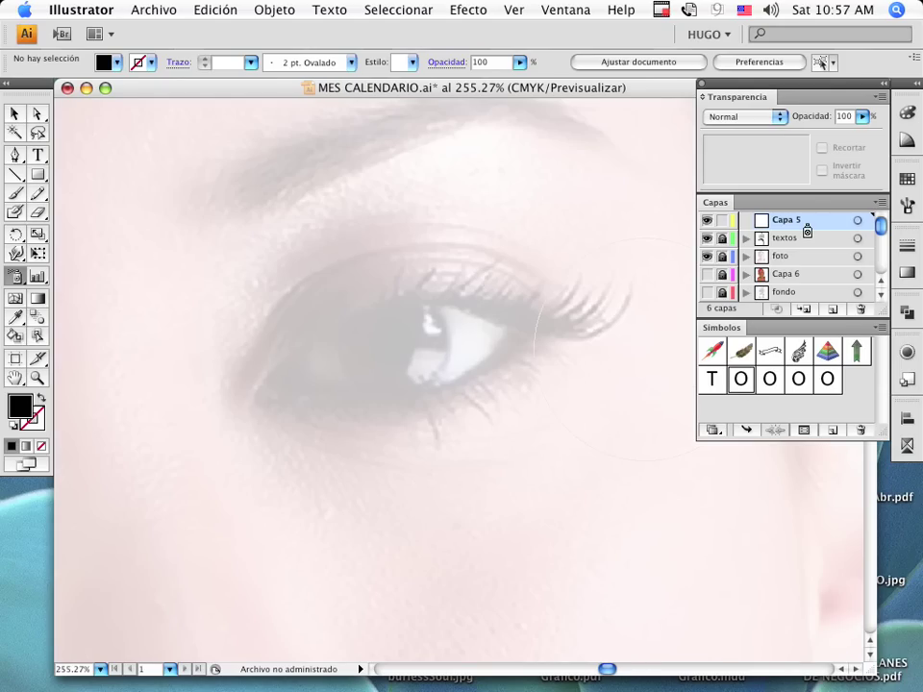
{"action": "left_click", "coordinate": [350, 326]}
{"action": "mouse_move", "coordinate": [357, 340]}
{"action": "left_mouse_down"}
{"action": "mouse_move", "coordinate": [435, 352]}
{"action": "mouse_move", "coordinate": [418, 320]}
{"action": "mouse_move", "coordinate": [385, 339]}
{"action": "mouse_move", "coordinate": [411, 343]}
{"action": "mouse_move", "coordinate": [393, 366]}
{"action": "left_mouse_up"}
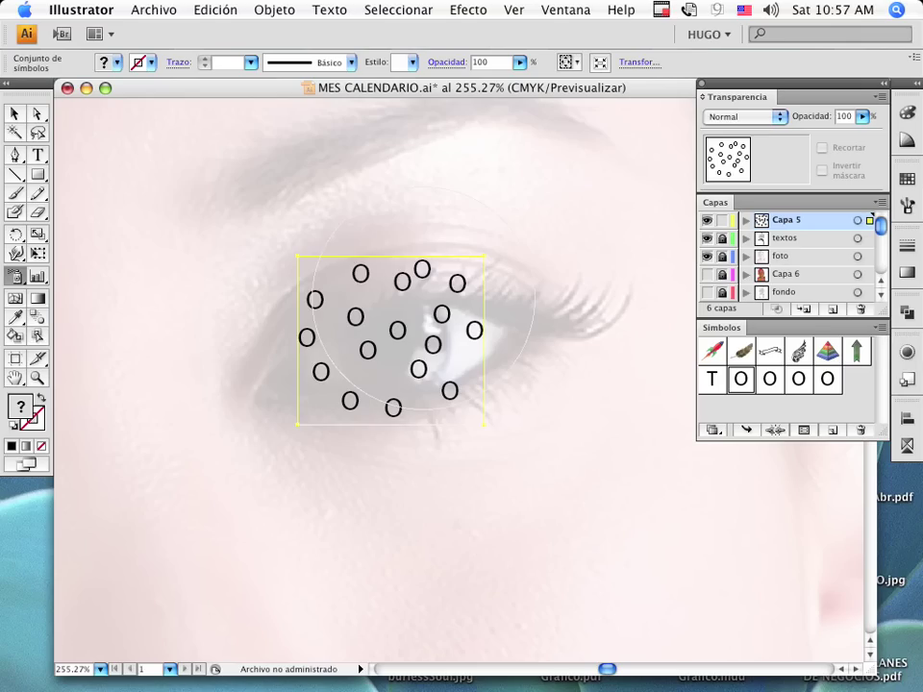
{"action": "key", "text": "Delete"}
Step: Create a letter O as point text beside the eye's inner corner and set its font size to 14 pt
{"action": "left_click", "coordinate": [38, 155]}
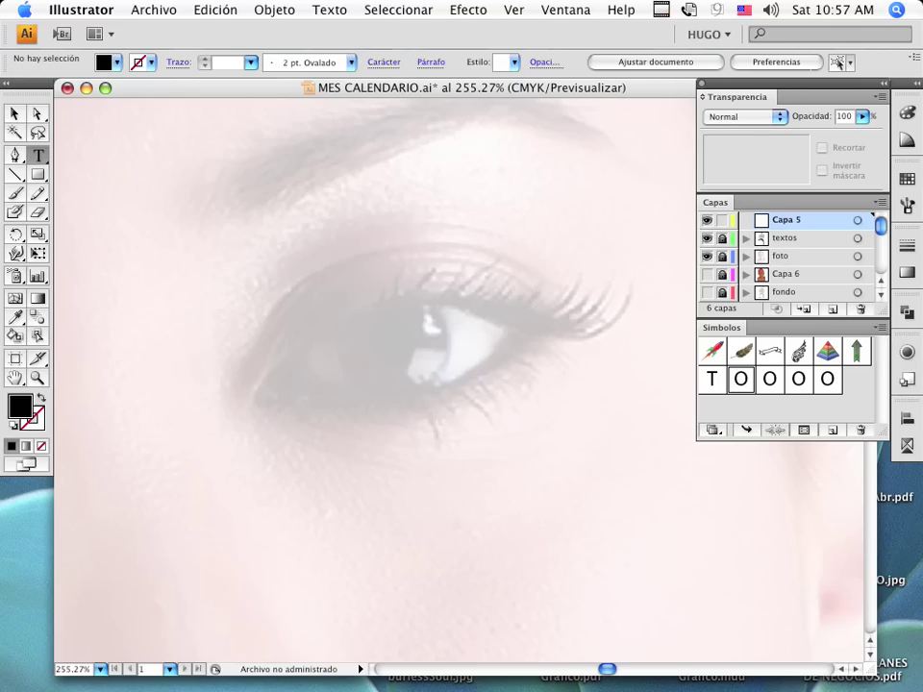
{"action": "left_click", "coordinate": [200, 274]}
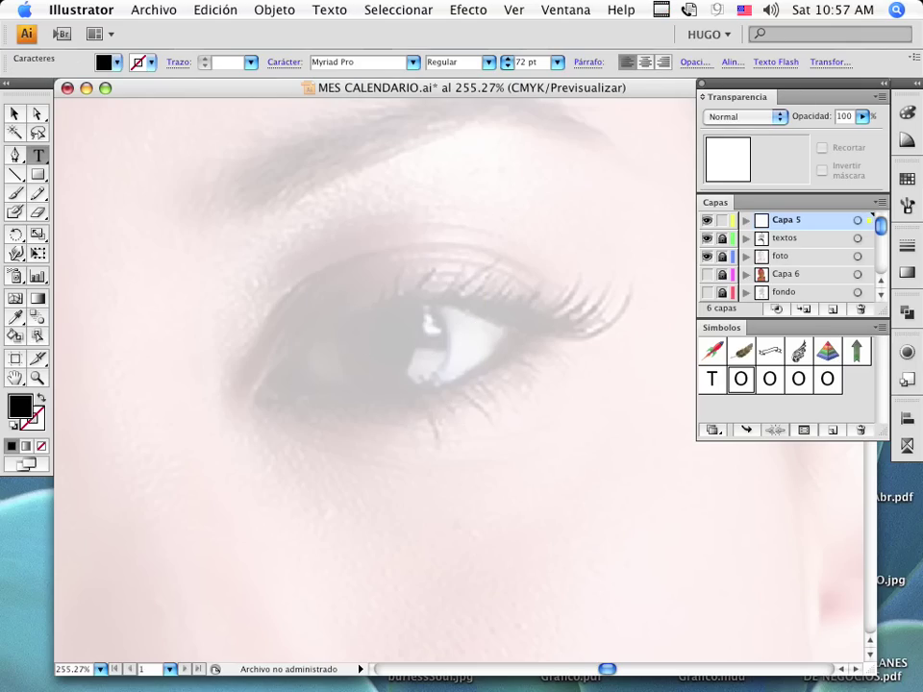
{"action": "type", "text": "O"}
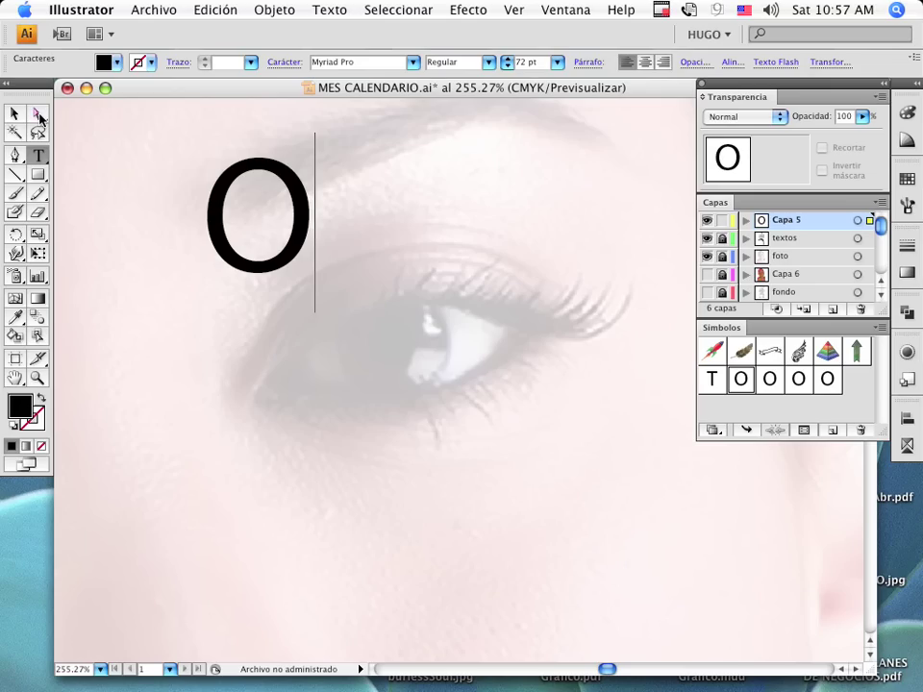
{"action": "left_click_drag", "start_coordinate": [254, 213], "coordinate": [388, 235]}
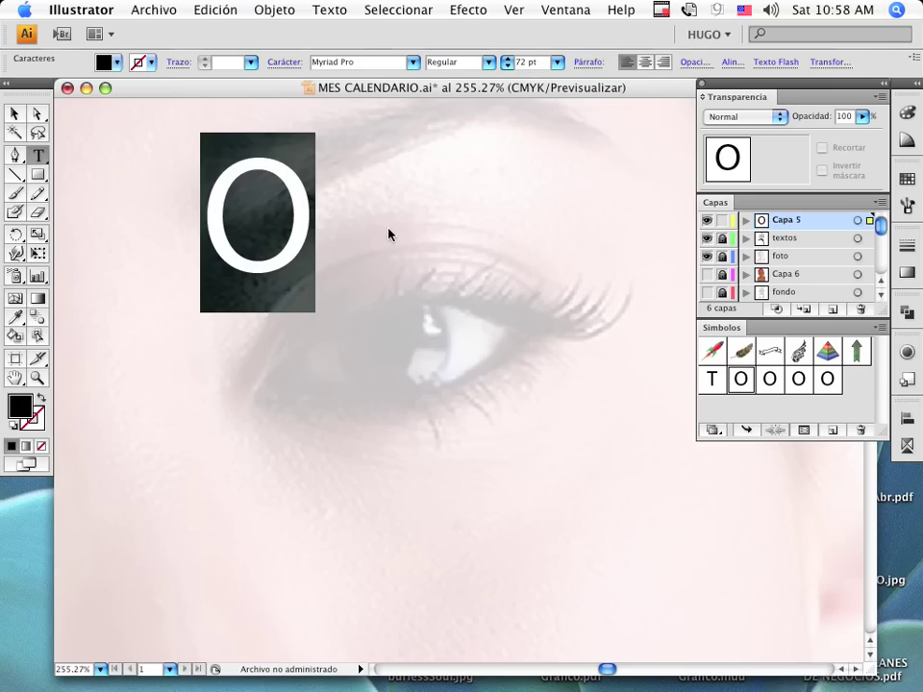
{"action": "left_click", "coordinate": [557, 62]}
{"action": "mouse_move", "coordinate": [559, 8]}
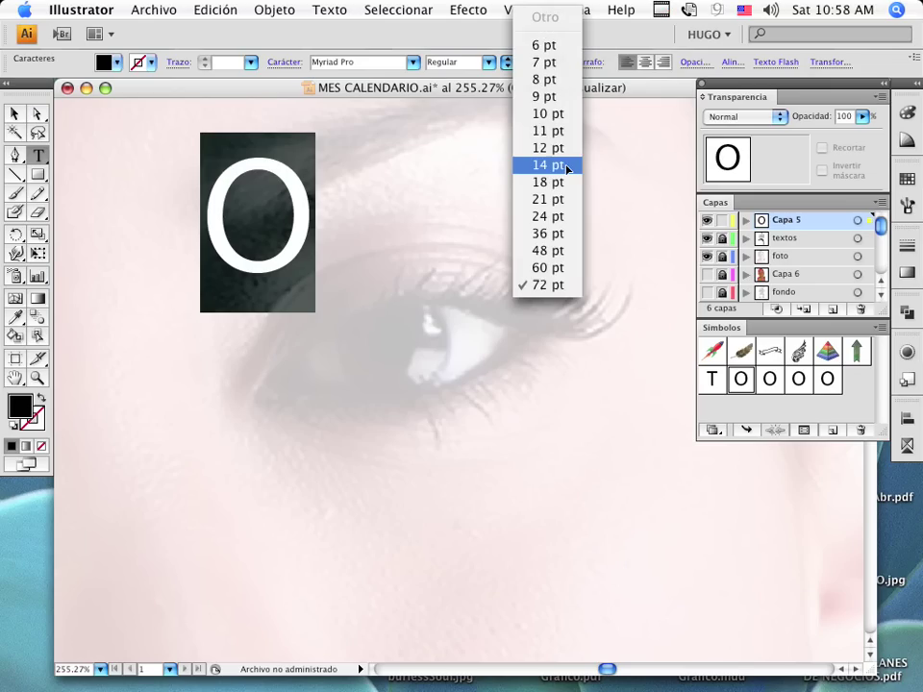
{"action": "left_click", "coordinate": [548, 165]}
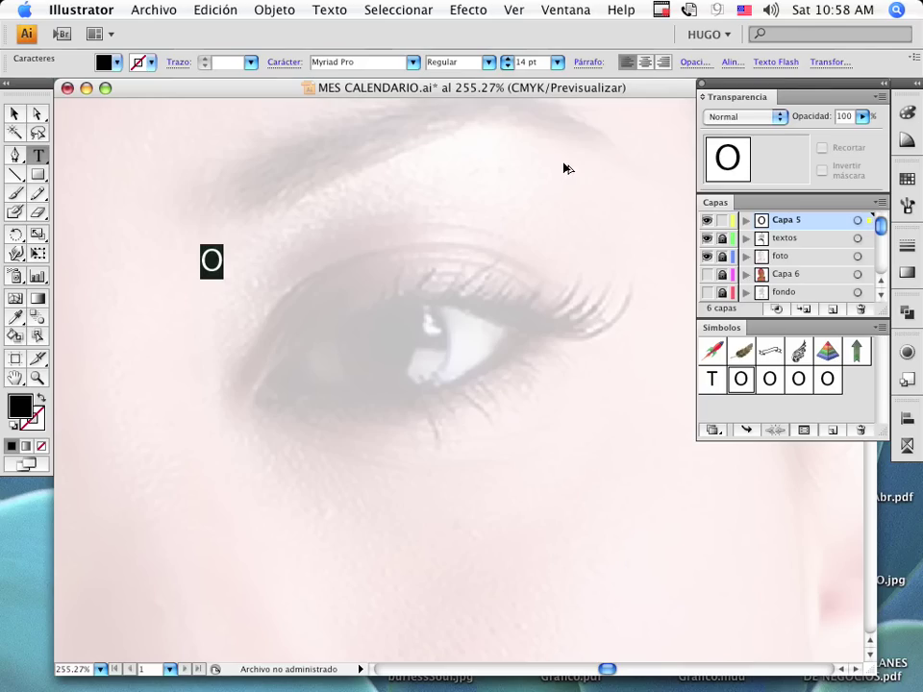
{"action": "key", "text": "Escape"}
{"action": "left_click", "coordinate": [212, 263]}
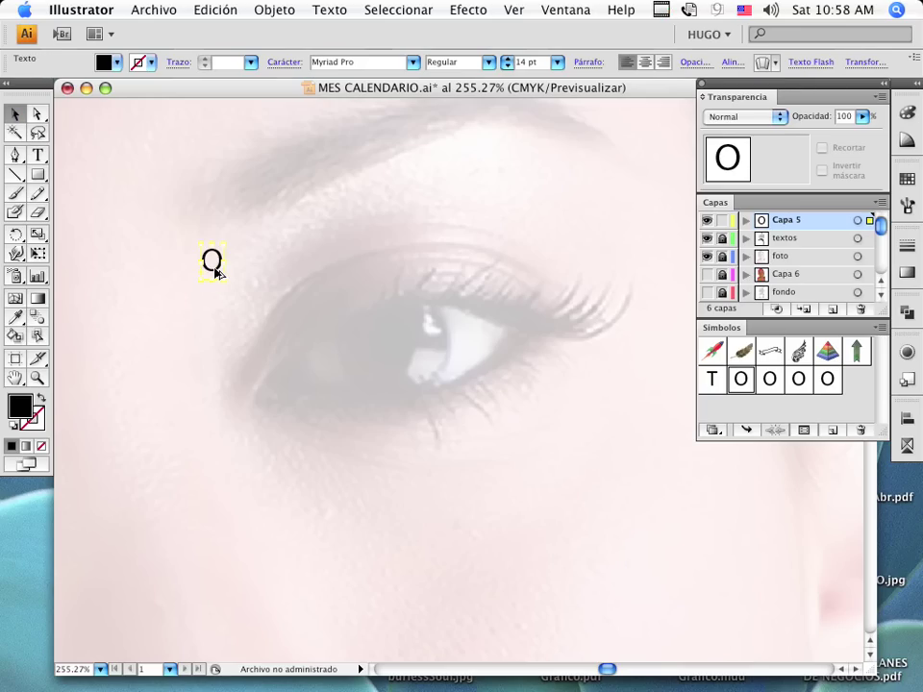
Step: Place overlapping copies of the letter O along the iris outline, leaving the original beside the eye
{"action": "left_click_drag", "start_coordinate": [215, 273], "coordinate": [351, 335]}
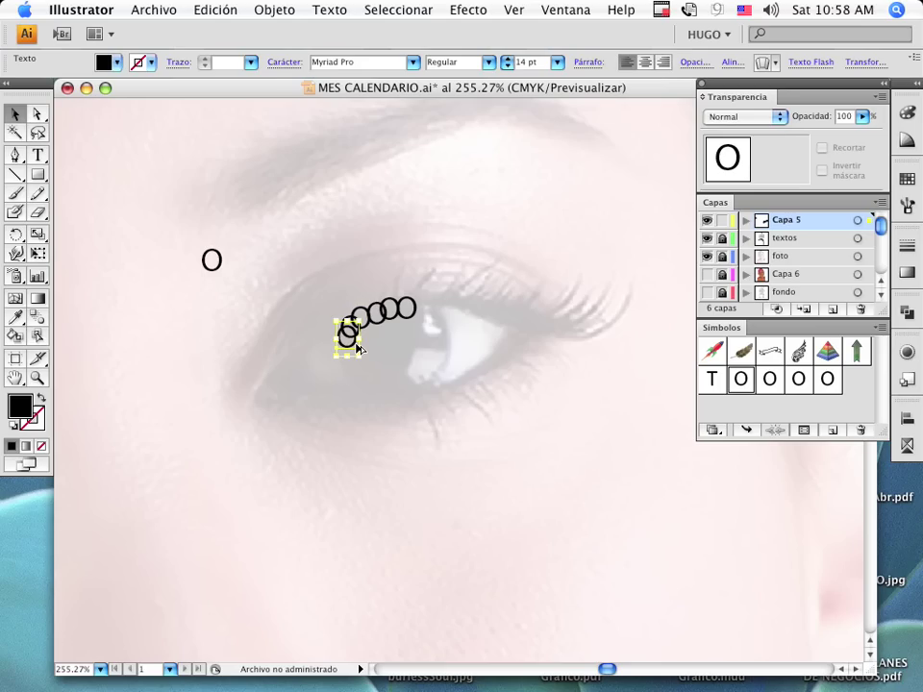
{"action": "left_click_drag", "start_coordinate": [355, 346], "coordinate": [387, 323]}
Step: Switch to Firefox to examine the lettering around the portrait's eyes, minimize it, and return to Illustrator
{"action": "mouse_move", "coordinate": [860, 679]}
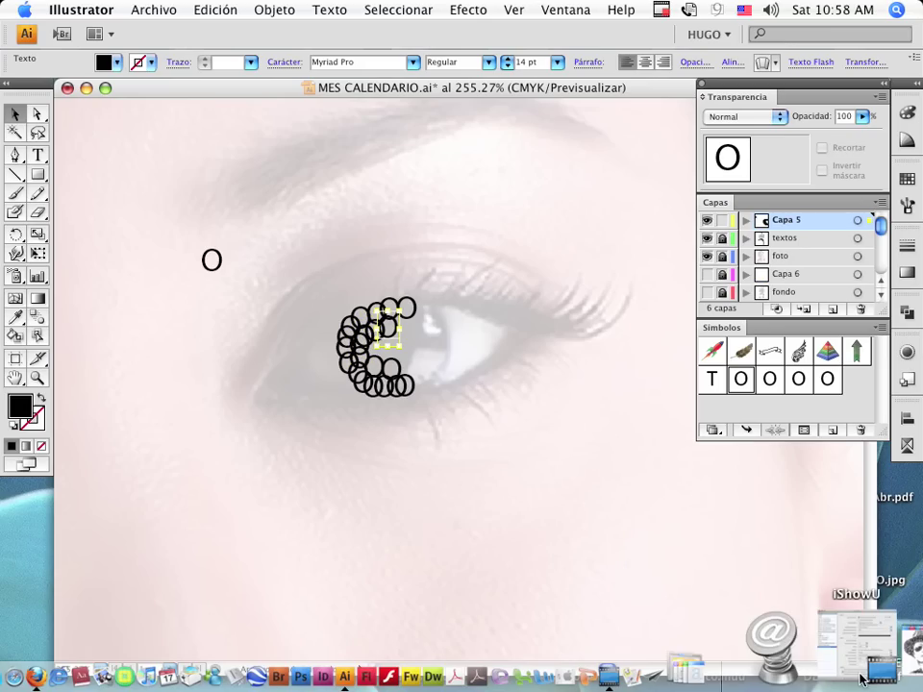
{"action": "left_click", "coordinate": [879, 655]}
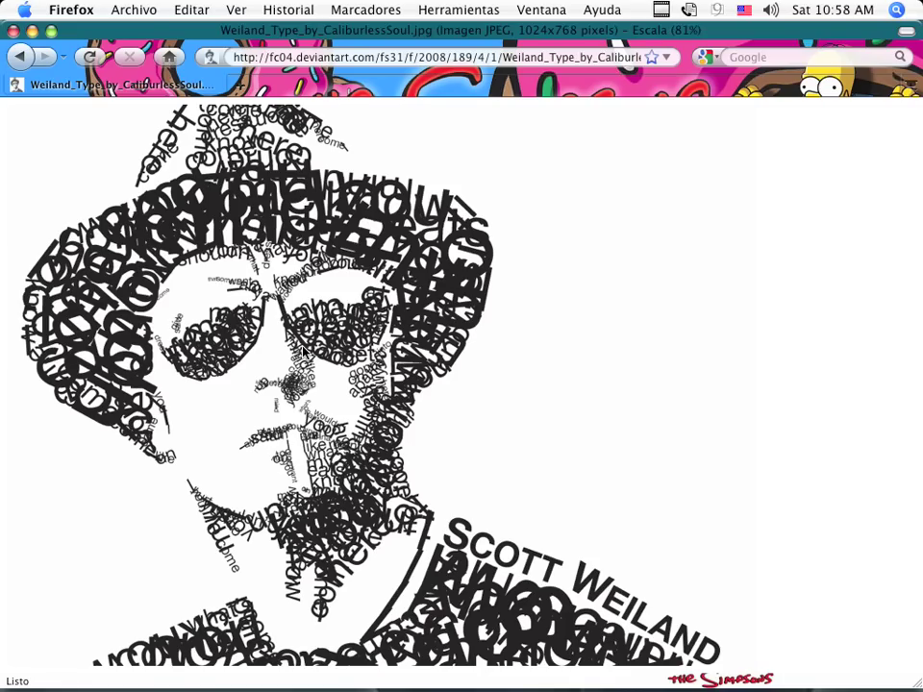
{"action": "left_click", "coordinate": [33, 33]}
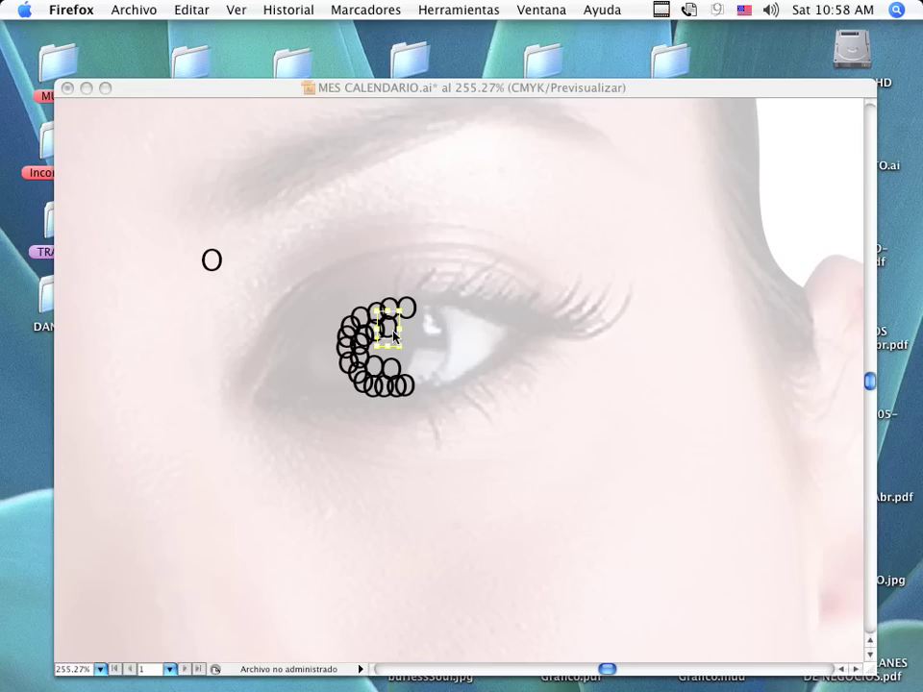
{"action": "key", "text": "Tab"}
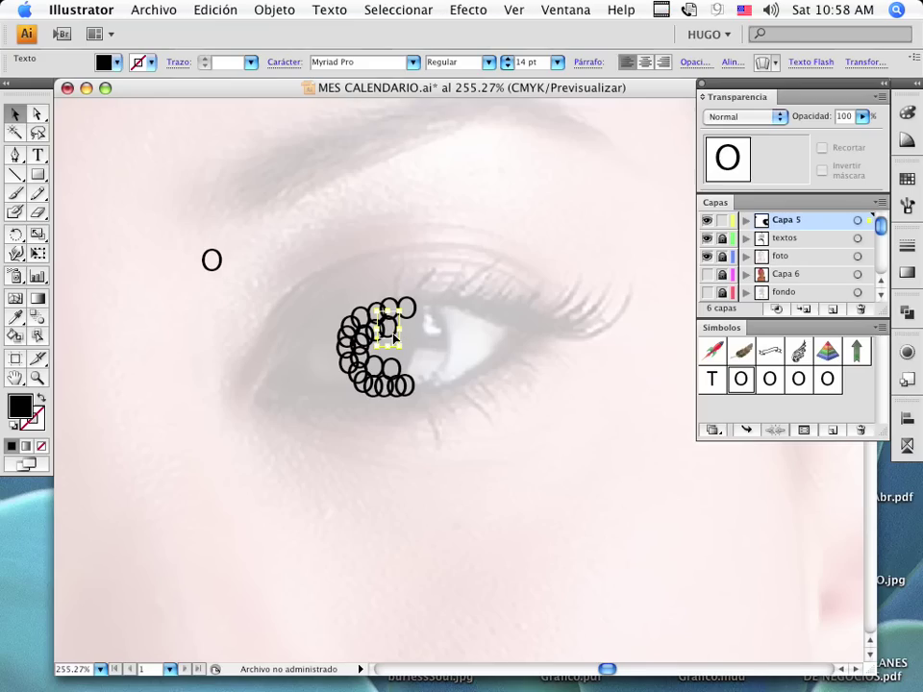
Step: Add another letter O at the iris's upper edge and rename the Capa 5 layer to "ojos"
{"action": "mouse_move", "coordinate": [413, 331]}
{"action": "left_mouse_down"}
{"action": "mouse_move", "coordinate": [399, 318]}
{"action": "mouse_move", "coordinate": [421, 331]}
{"action": "left_mouse_up"}
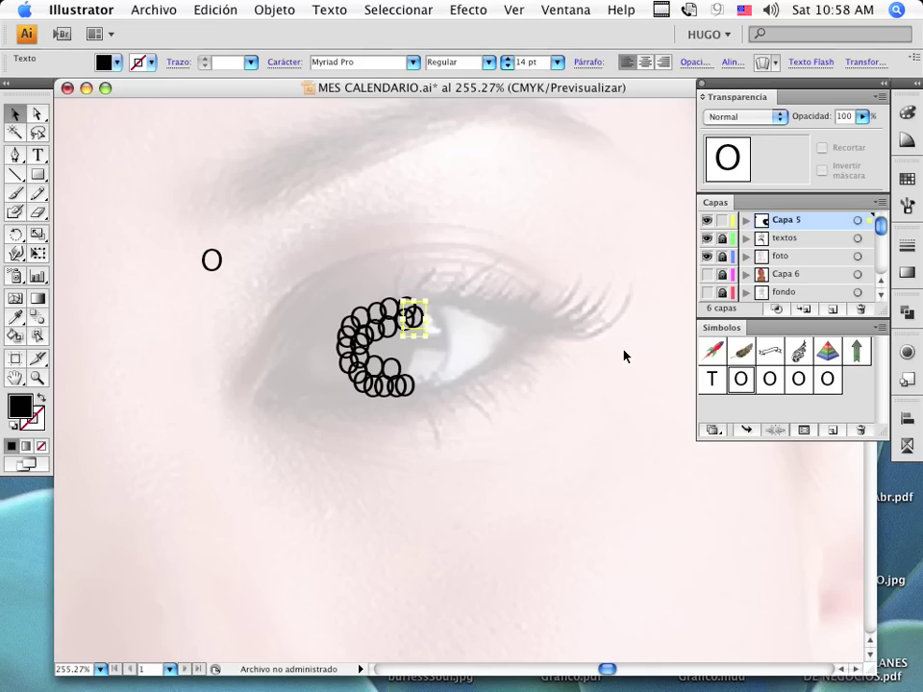
{"action": "double_click", "coordinate": [794, 224]}
{"action": "type", "text": "ojo"}
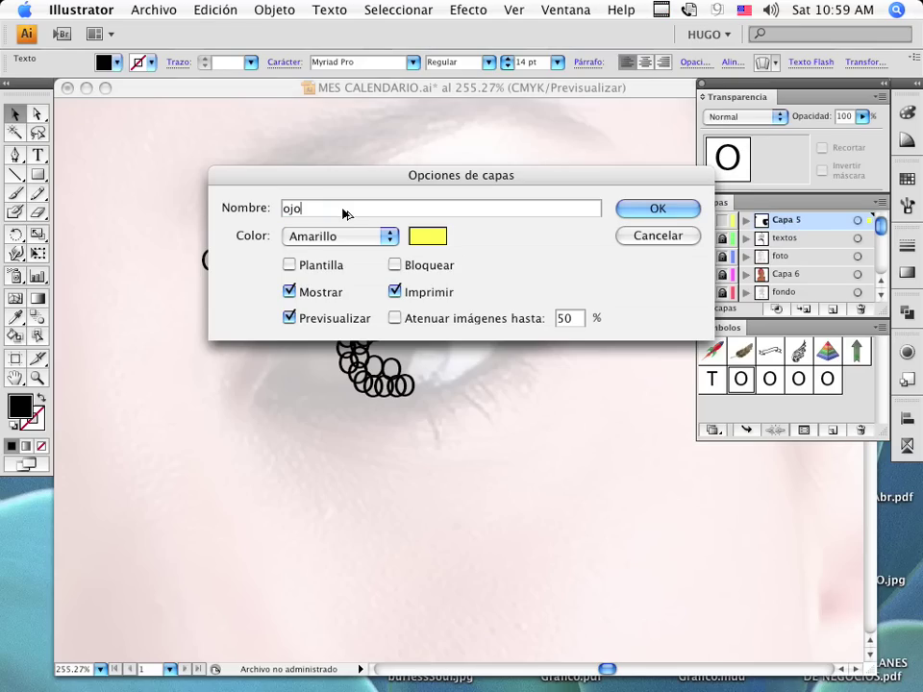
{"action": "type", "text": "s"}
{"action": "key", "text": "Return"}
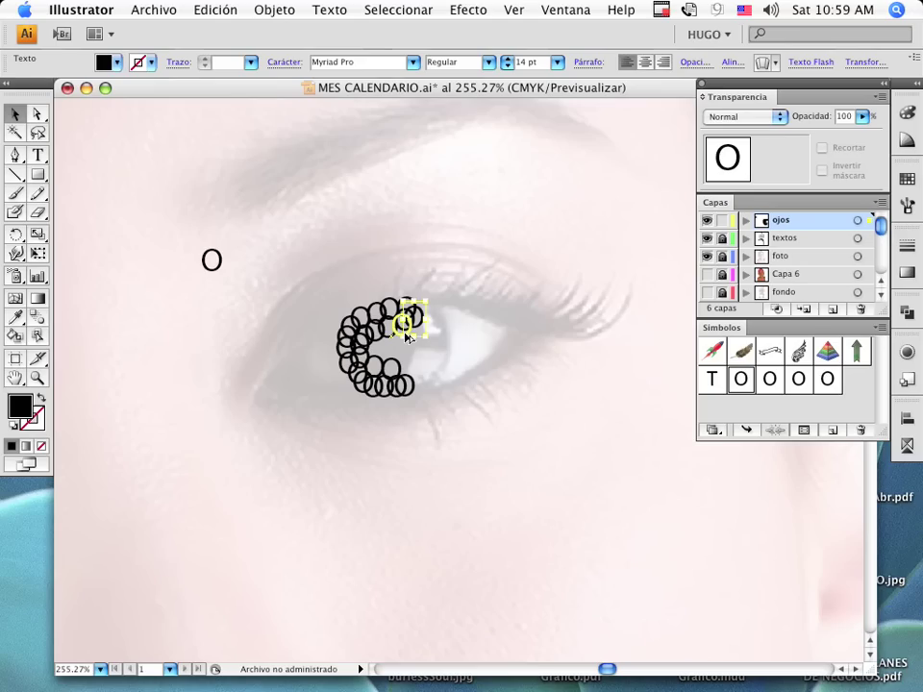
Step: Fill the iris with more overlapping copies of the letter O, reducing one at its lower edge to 10.02 pt
{"action": "left_click_drag", "start_coordinate": [406, 337], "coordinate": [359, 331]}
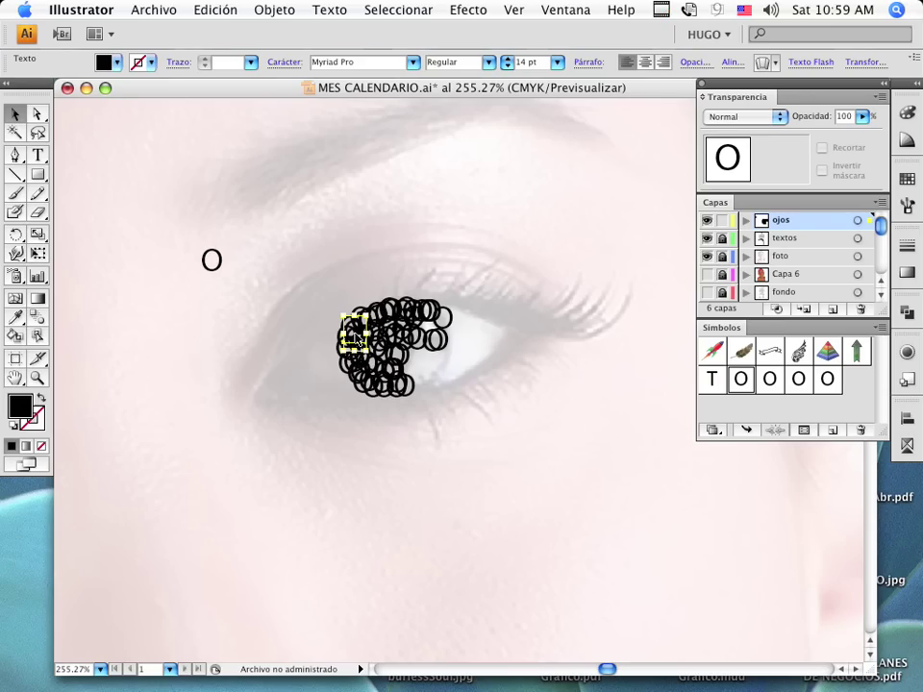
{"action": "left_click", "coordinate": [447, 326]}
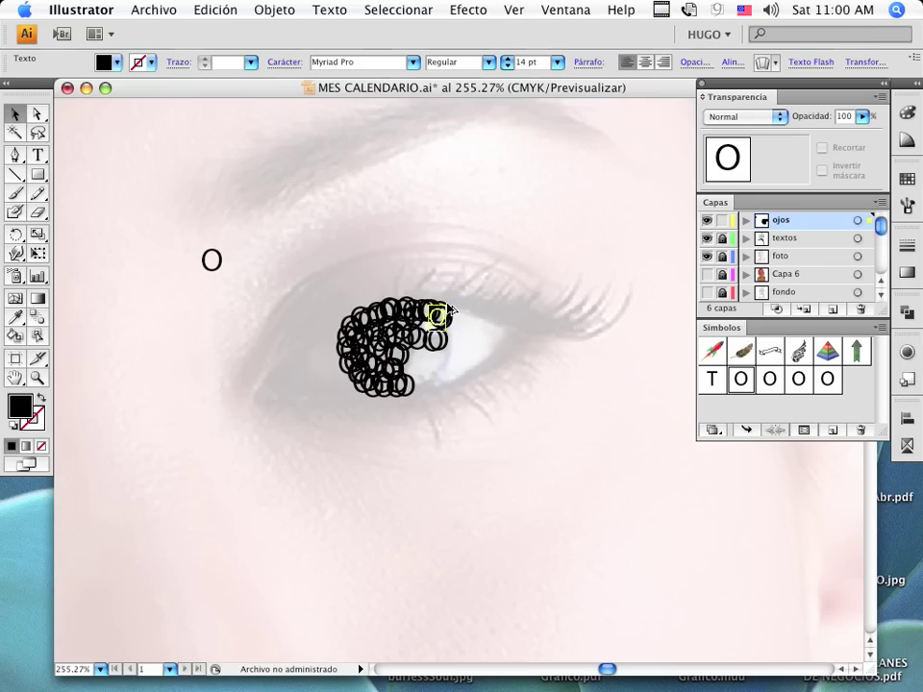
{"action": "mouse_move", "coordinate": [443, 333]}
{"action": "left_mouse_down"}
{"action": "mouse_move", "coordinate": [441, 389]}
{"action": "mouse_move", "coordinate": [415, 384]}
{"action": "mouse_move", "coordinate": [442, 389]}
{"action": "mouse_move", "coordinate": [426, 385]}
{"action": "left_mouse_up"}
{"action": "key", "text": "super+minus"}
{"action": "key", "text": "super+minus"}
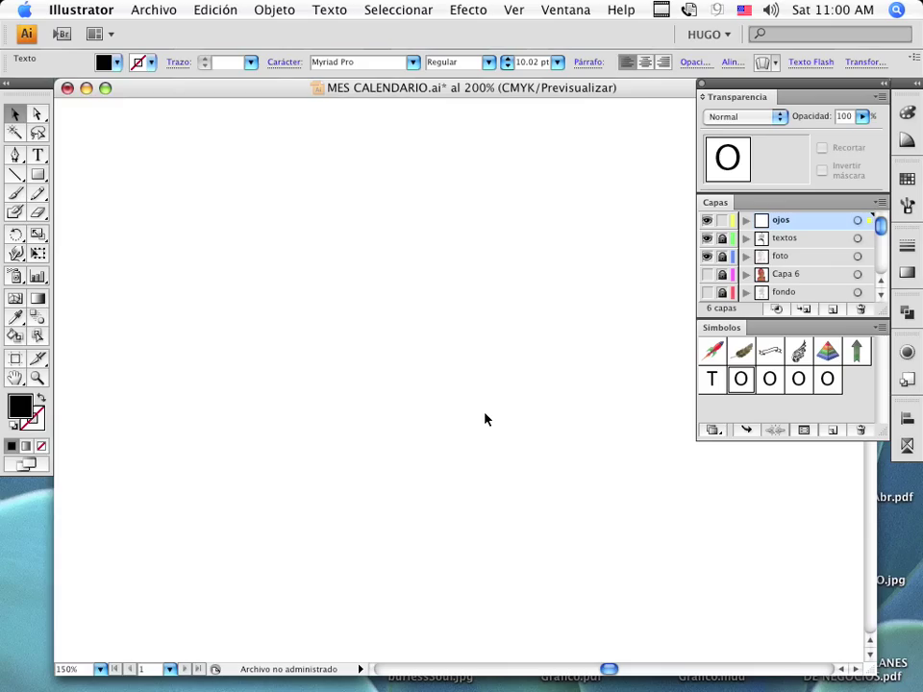
{"action": "key", "text": "super+minus"}
{"action": "key", "text": "super+minus"}
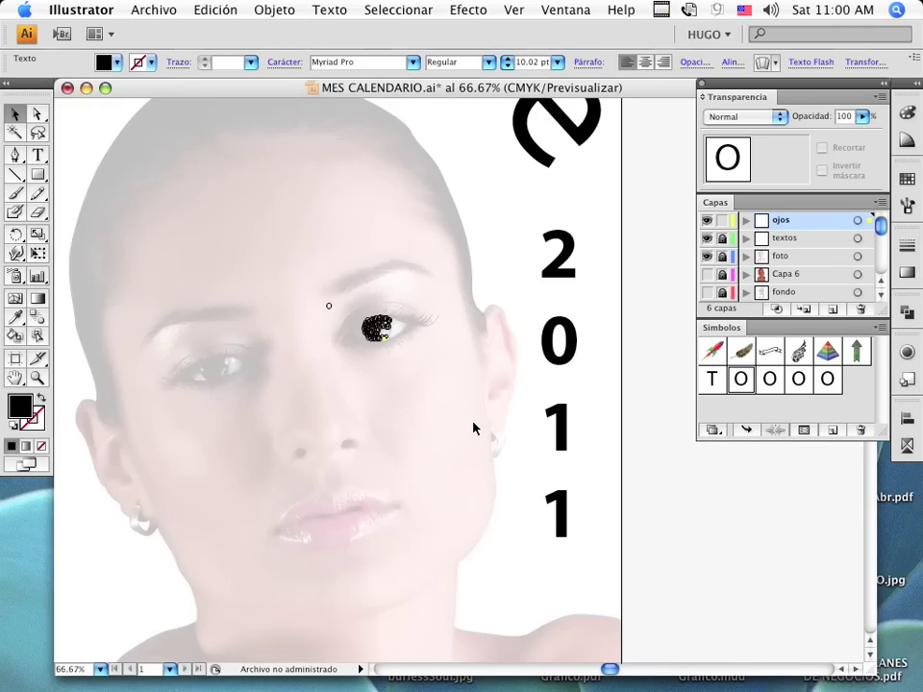
{"action": "key", "text": "super+minus"}
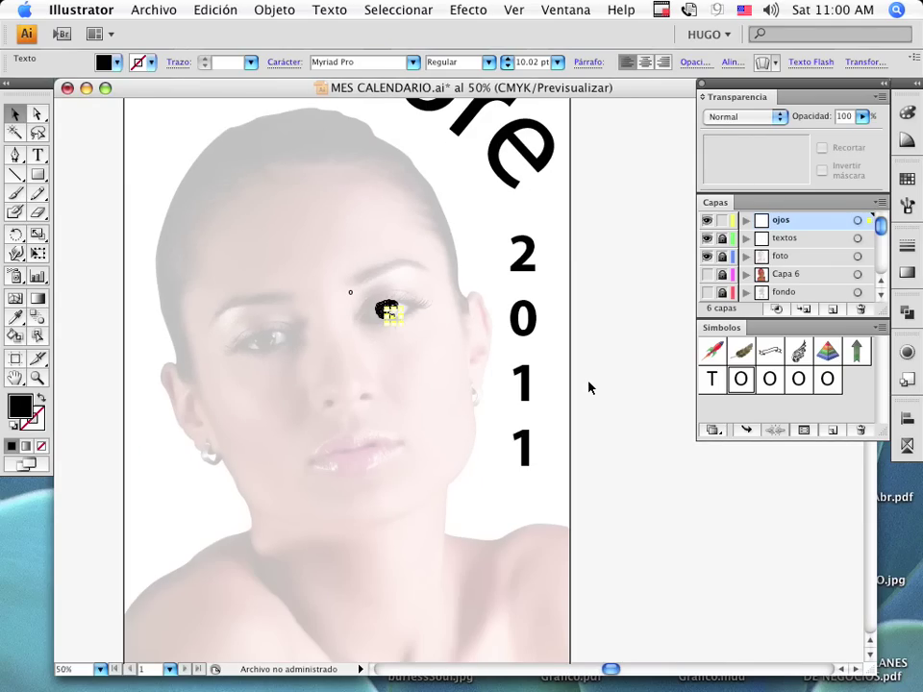
{"action": "left_click", "coordinate": [590, 388]}
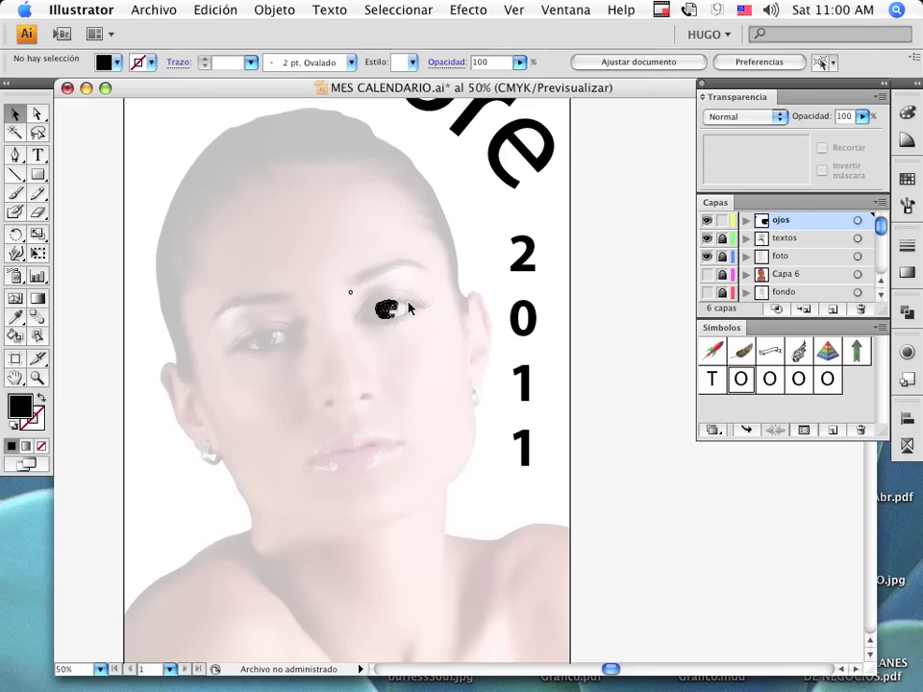
Step: Add a new layer above "ojos" and name it "cabello"
{"action": "left_click", "coordinate": [833, 310]}
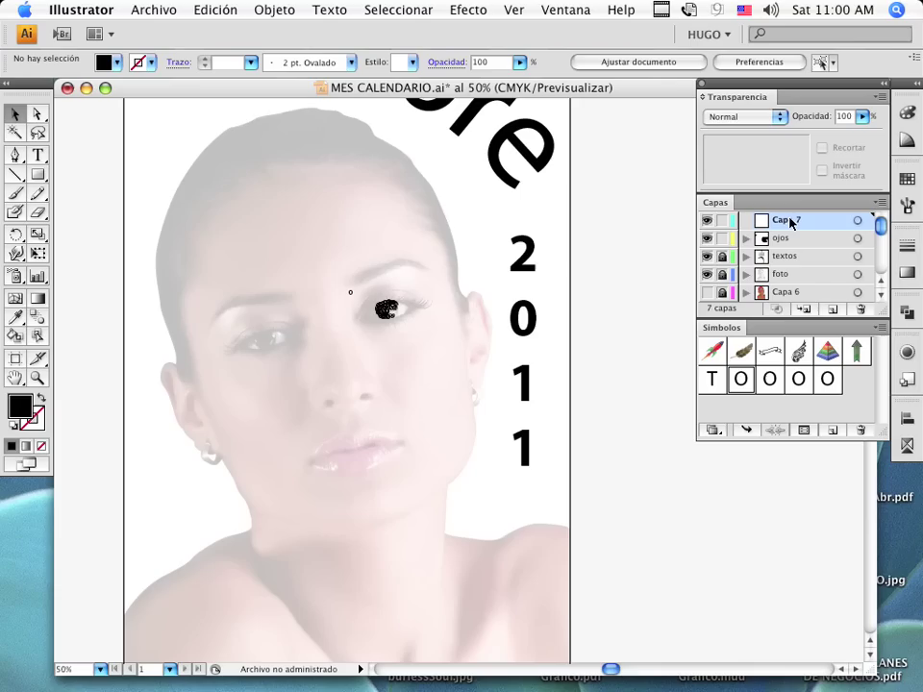
{"action": "double_click", "coordinate": [786, 221]}
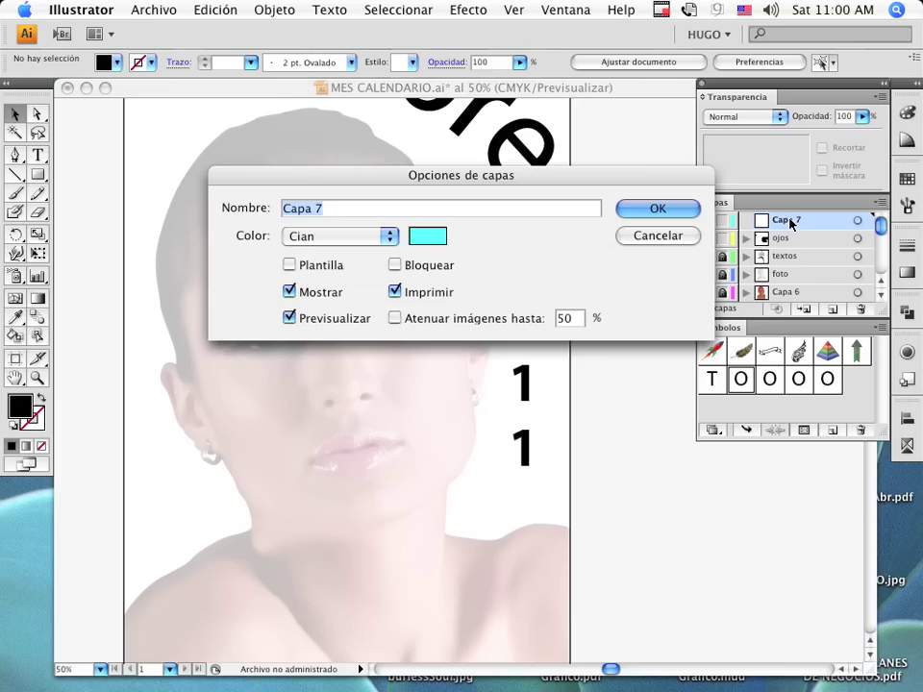
{"action": "type", "text": "cabello"}
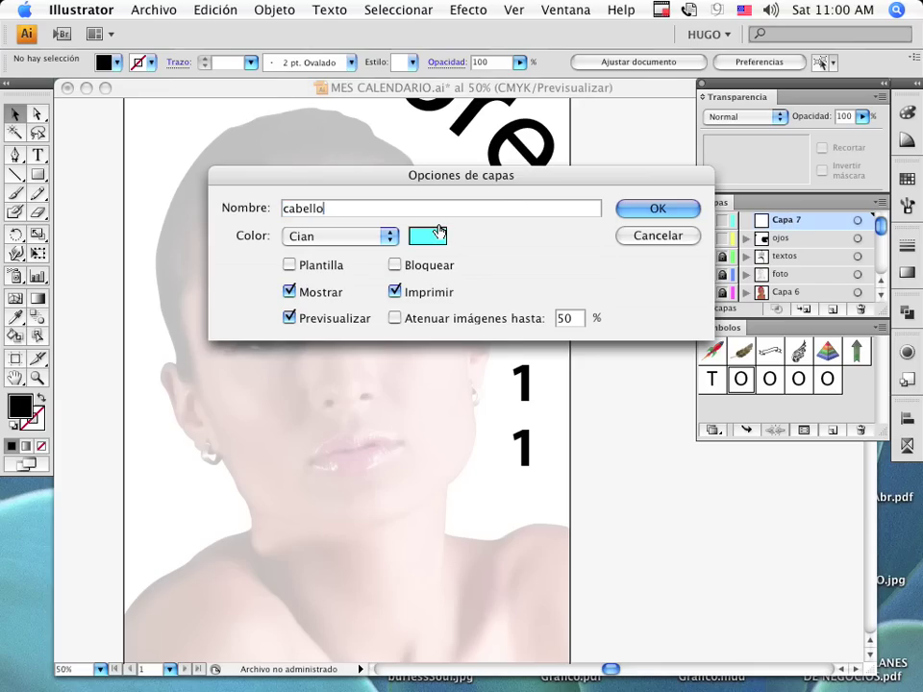
{"action": "key", "text": "Return"}
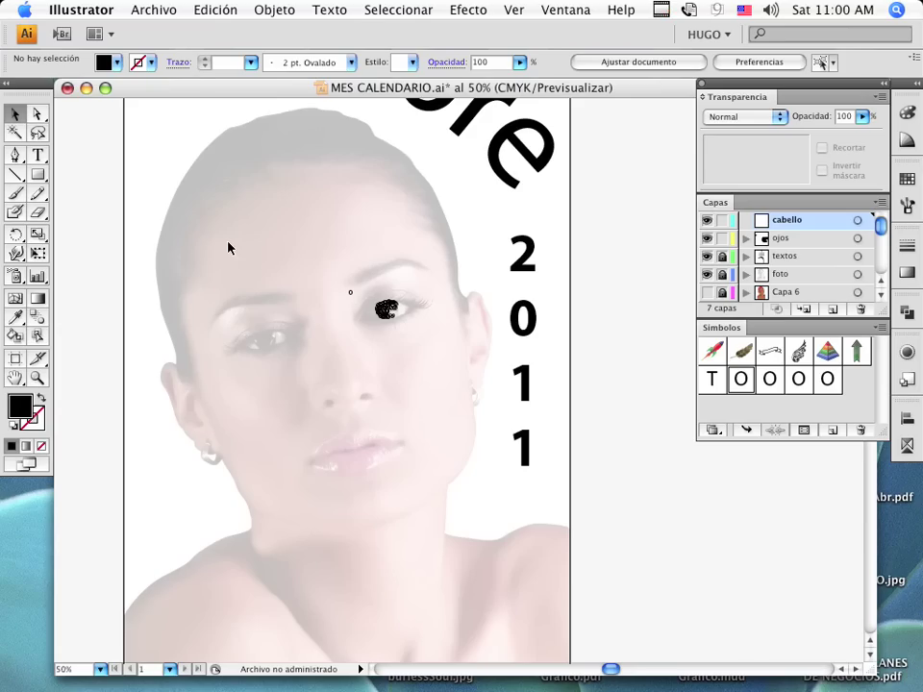
Step: Delete the spare letter O beside the eye, lock the "ojos" layer, and make "cabello" the active layer
{"action": "left_click", "coordinate": [723, 238]}
{"action": "left_click", "coordinate": [723, 239]}
{"action": "left_click", "coordinate": [351, 293]}
{"action": "left_click", "coordinate": [420, 318]}
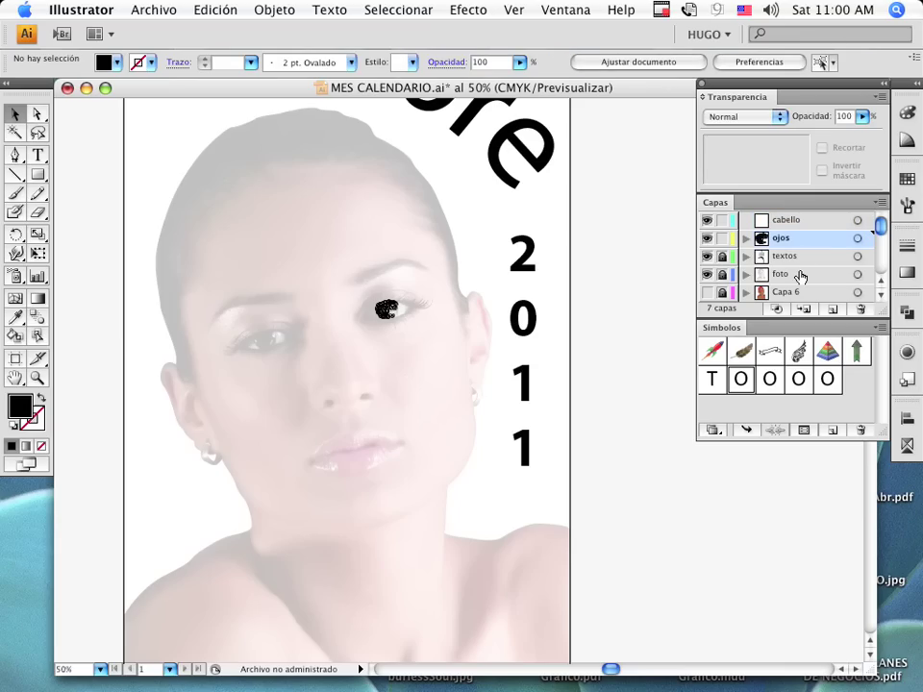
{"action": "left_click", "coordinate": [722, 238]}
{"action": "left_click", "coordinate": [808, 219]}
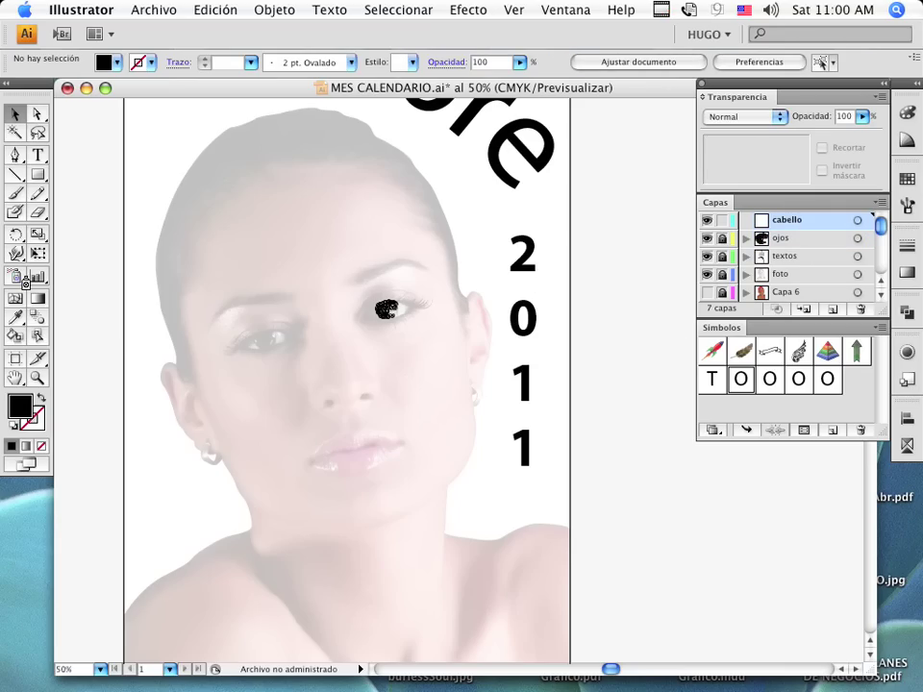
Step: Try spraying a row of O symbols along the hairline with the Symbol Sprayer, and remove the row
{"action": "left_click", "coordinate": [25, 279]}
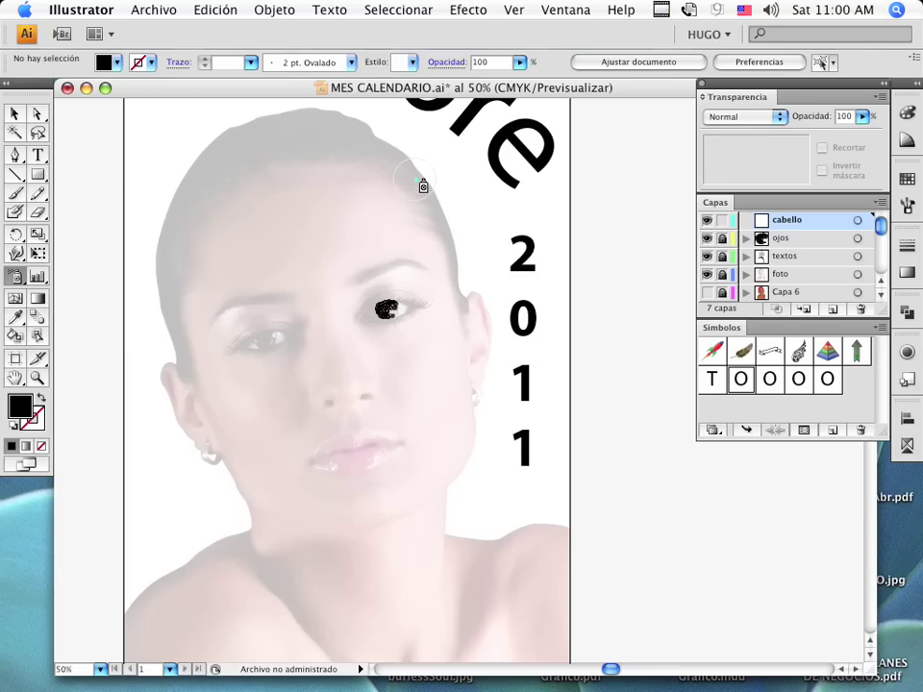
{"action": "mouse_move", "coordinate": [423, 186]}
{"action": "left_mouse_down"}
{"action": "mouse_move", "coordinate": [378, 149]}
{"action": "mouse_move", "coordinate": [334, 141]}
{"action": "mouse_move", "coordinate": [287, 149]}
{"action": "left_mouse_up"}
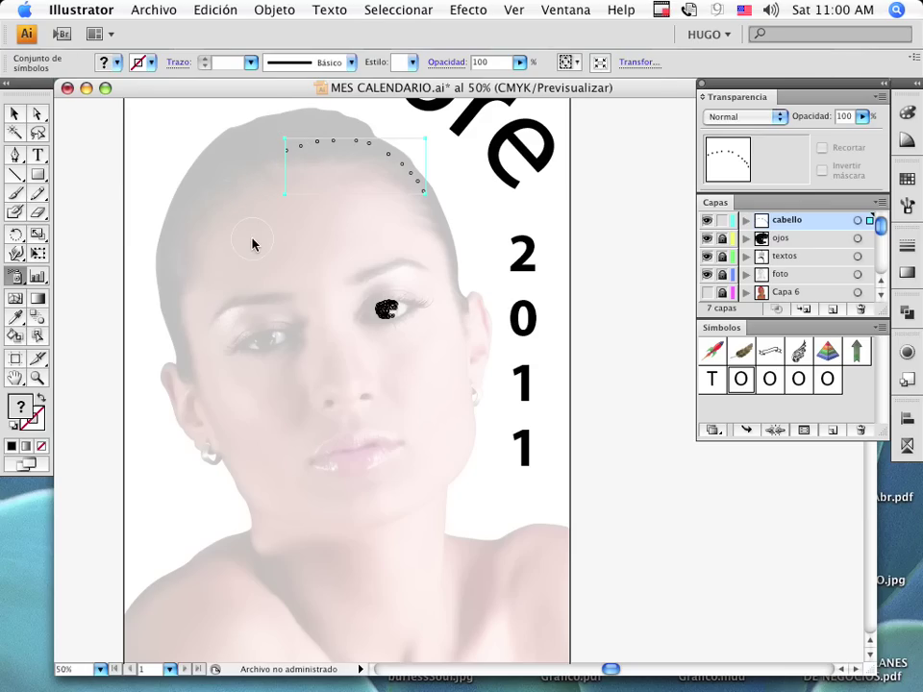
{"action": "key", "text": "super+c"}
{"action": "key", "text": "super+x"}
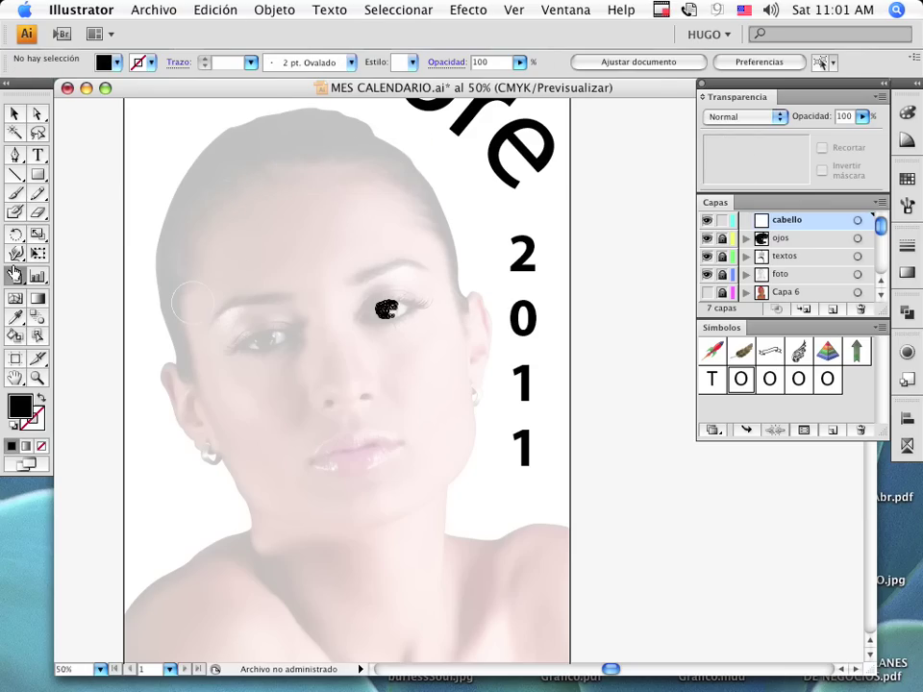
Step: Set the Symbol Sprayer's symbol set density to 10
{"action": "double_click", "coordinate": [15, 275]}
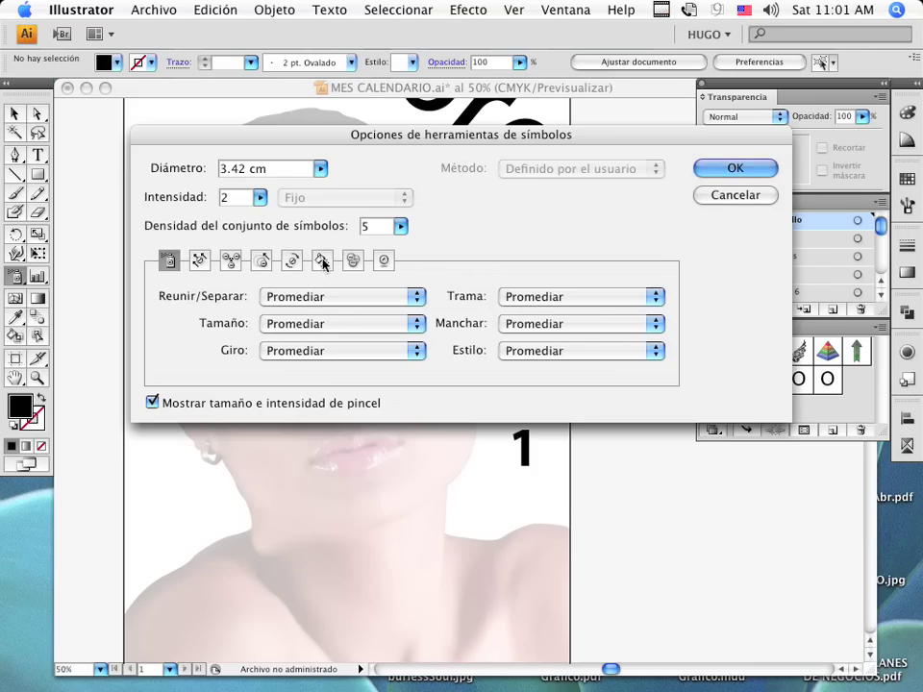
{"action": "left_click", "coordinate": [399, 226]}
{"action": "left_click_drag", "start_coordinate": [346, 249], "coordinate": [404, 252]}
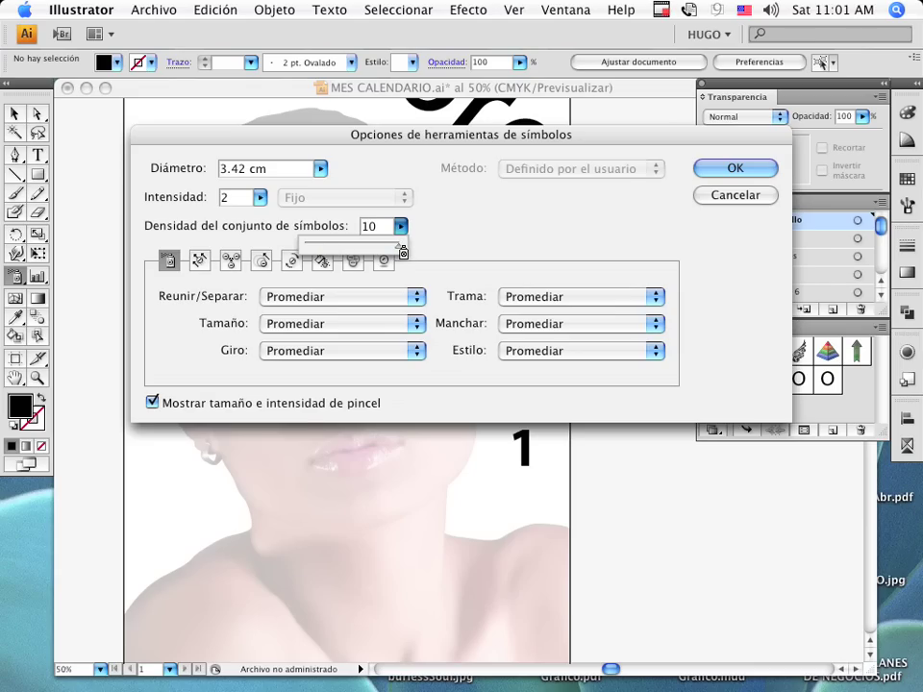
{"action": "key", "text": "Return"}
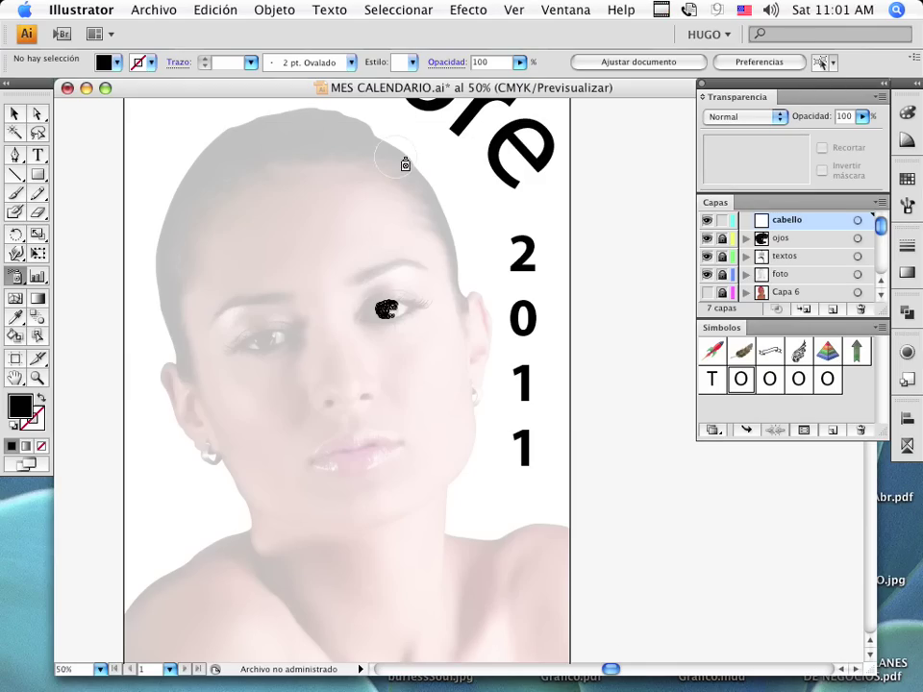
Step: Spray O symbols over the crown and down the hair on the photo's right side to the ear, leaving the set deselected
{"action": "mouse_move", "coordinate": [391, 160]}
{"action": "left_mouse_down"}
{"action": "mouse_move", "coordinate": [346, 155]}
{"action": "mouse_move", "coordinate": [363, 146]}
{"action": "mouse_move", "coordinate": [417, 177]}
{"action": "mouse_move", "coordinate": [372, 132]}
{"action": "mouse_move", "coordinate": [332, 127]}
{"action": "mouse_move", "coordinate": [362, 132]}
{"action": "mouse_move", "coordinate": [349, 140]}
{"action": "mouse_move", "coordinate": [359, 146]}
{"action": "mouse_move", "coordinate": [366, 137]}
{"action": "mouse_move", "coordinate": [337, 129]}
{"action": "left_mouse_up"}
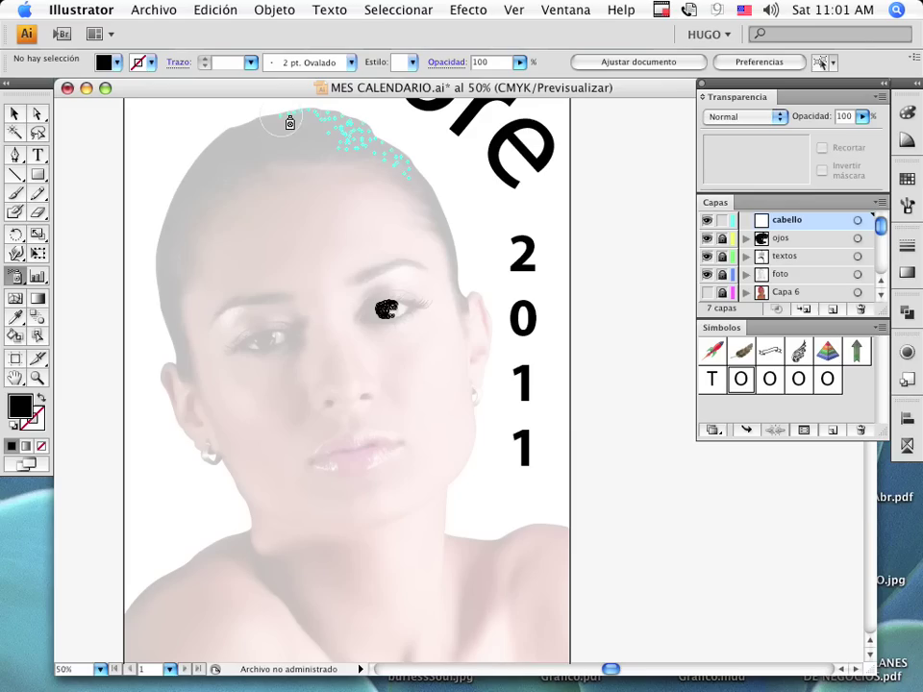
{"action": "left_click_drag", "start_coordinate": [289, 123], "coordinate": [256, 131]}
{"action": "mouse_move", "coordinate": [433, 207]}
{"action": "left_mouse_down"}
{"action": "mouse_move", "coordinate": [472, 327]}
{"action": "mouse_move", "coordinate": [455, 242]}
{"action": "mouse_move", "coordinate": [413, 166]}
{"action": "mouse_move", "coordinate": [456, 252]}
{"action": "left_mouse_up"}
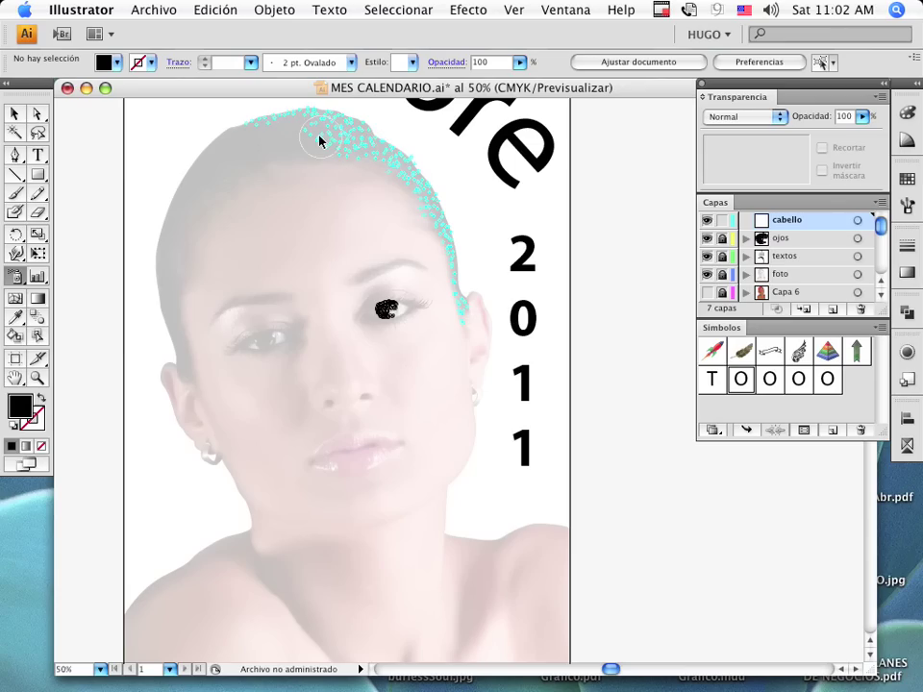
{"action": "left_click_drag", "start_coordinate": [321, 141], "coordinate": [299, 141]}
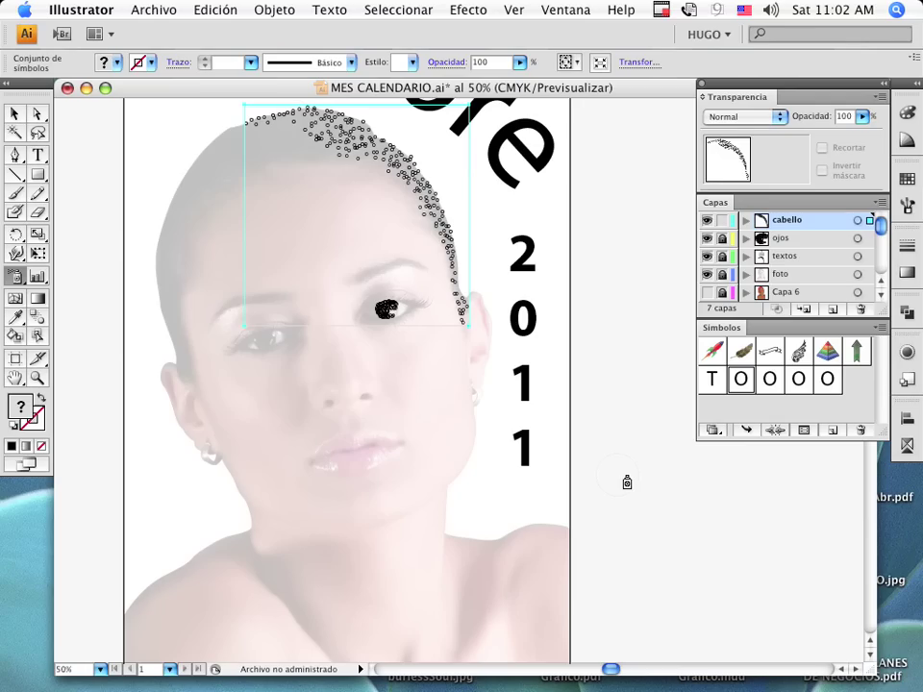
{"action": "key", "text": "v"}
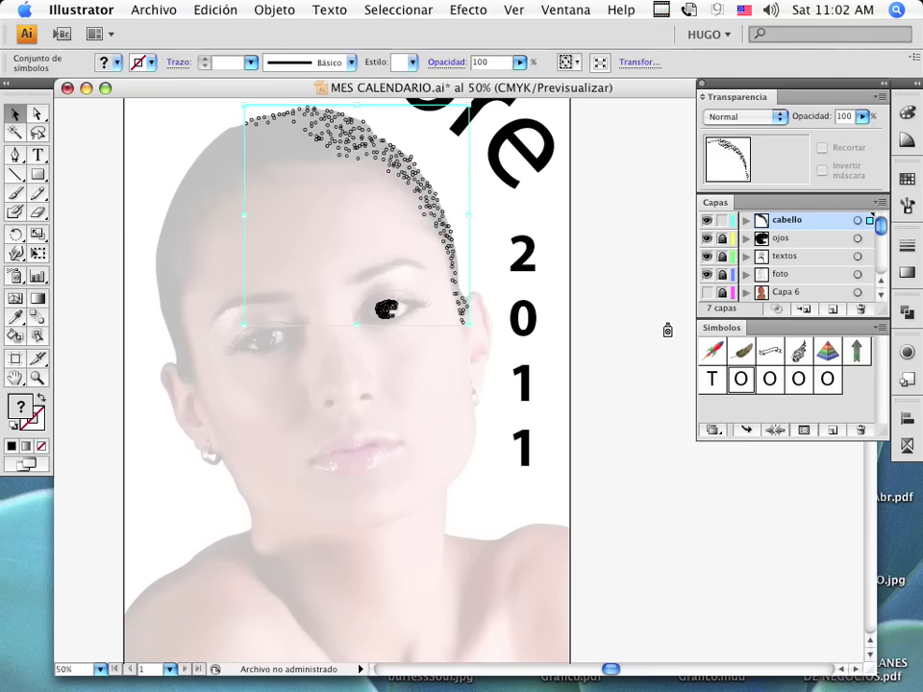
{"action": "left_click", "coordinate": [154, 248]}
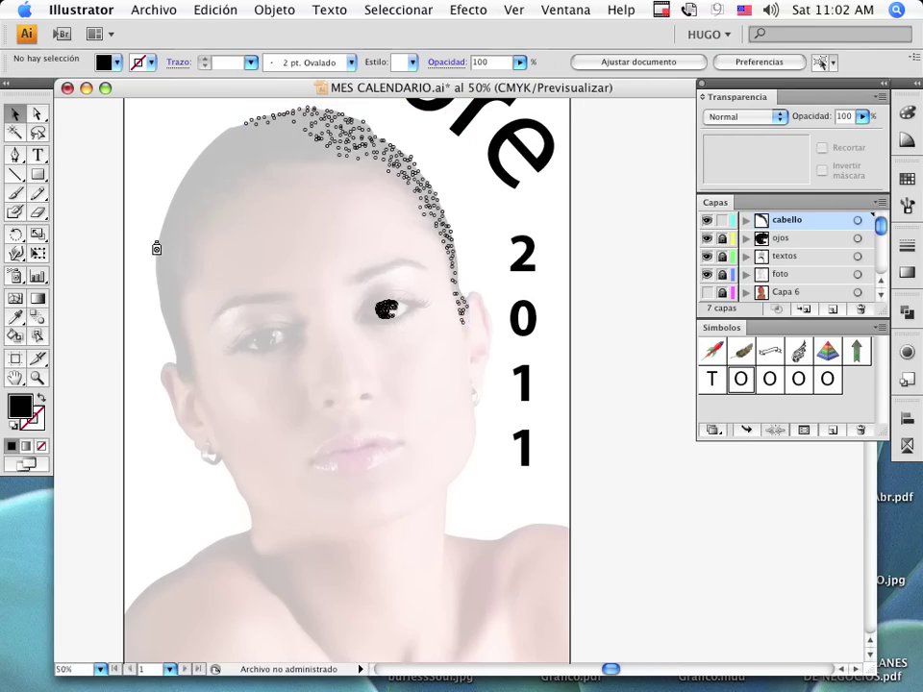
Step: Try spraying a small cluster of O symbols beside the ear on the photo's left side, and delete it
{"action": "left_click", "coordinate": [14, 277]}
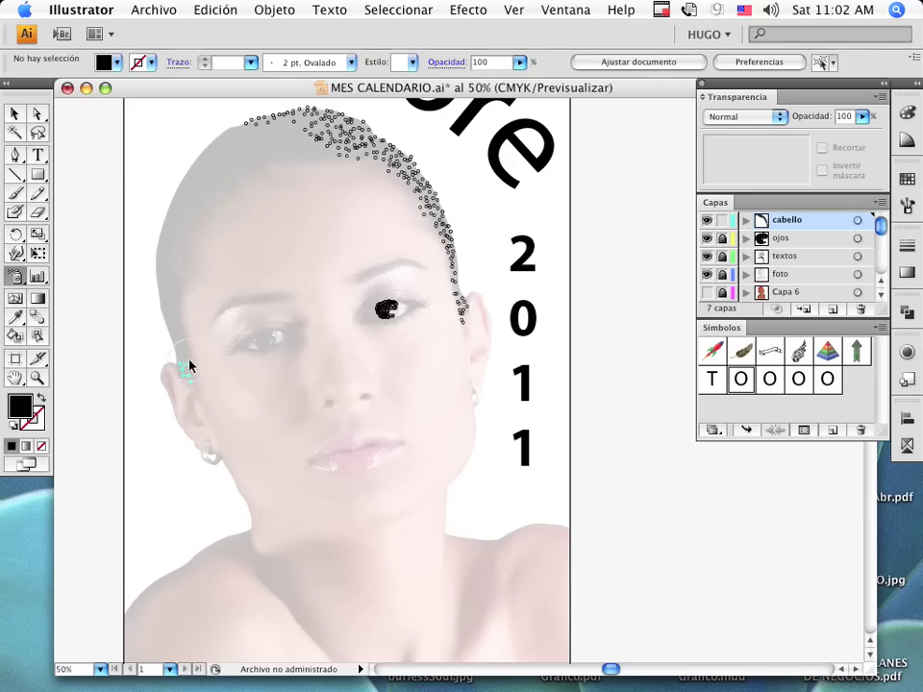
{"action": "left_click_drag", "start_coordinate": [193, 373], "coordinate": [190, 372]}
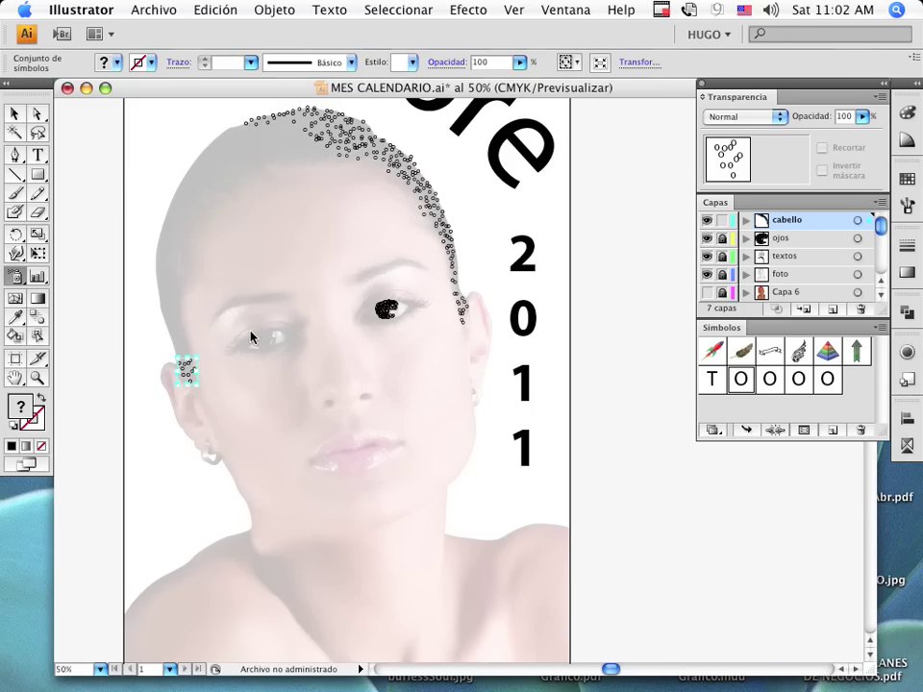
{"action": "key", "text": "Delete"}
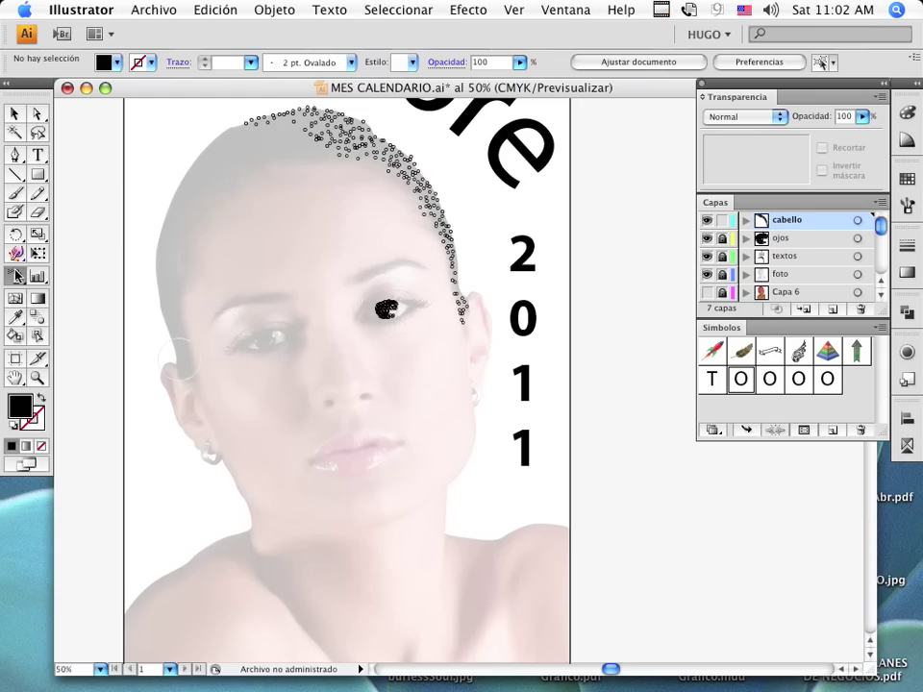
Step: Try spraying O symbols above the left-side ear with the symbol set density at 1, and undo the stroke
{"action": "double_click", "coordinate": [16, 276]}
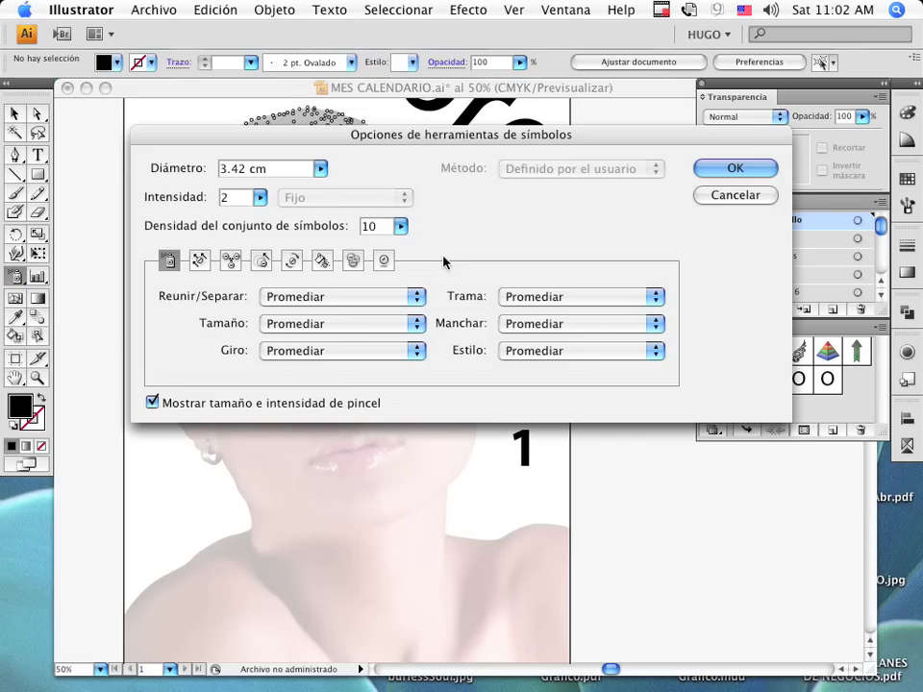
{"action": "left_click", "coordinate": [401, 228]}
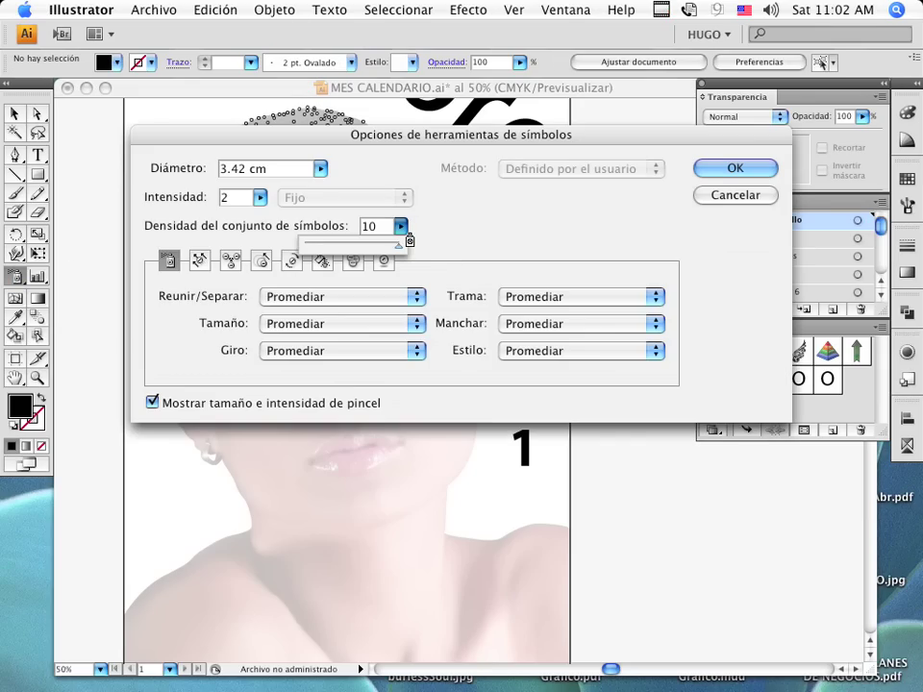
{"action": "left_click_drag", "start_coordinate": [409, 241], "coordinate": [304, 246]}
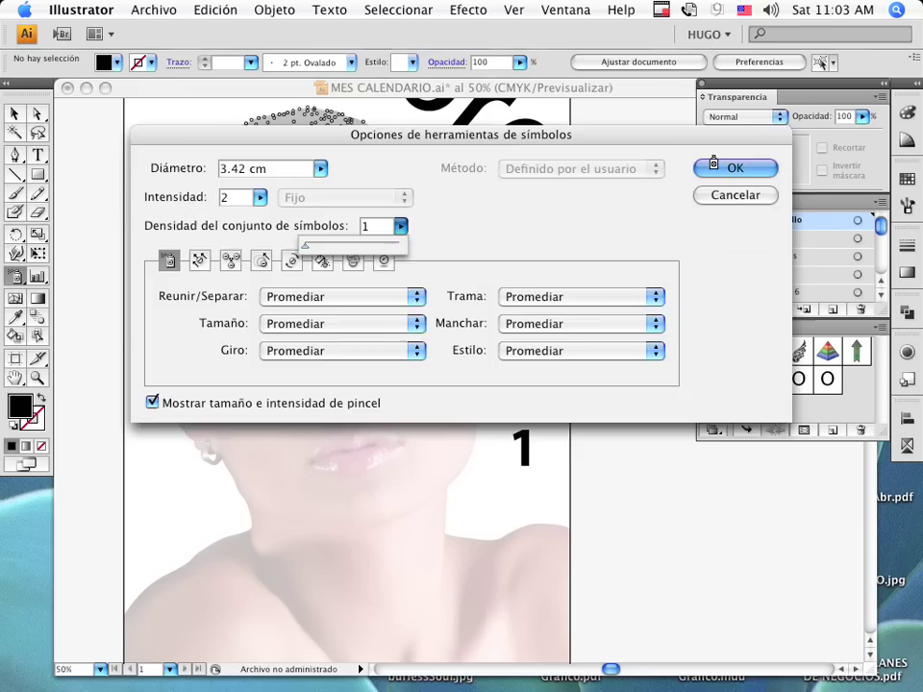
{"action": "left_click", "coordinate": [712, 165]}
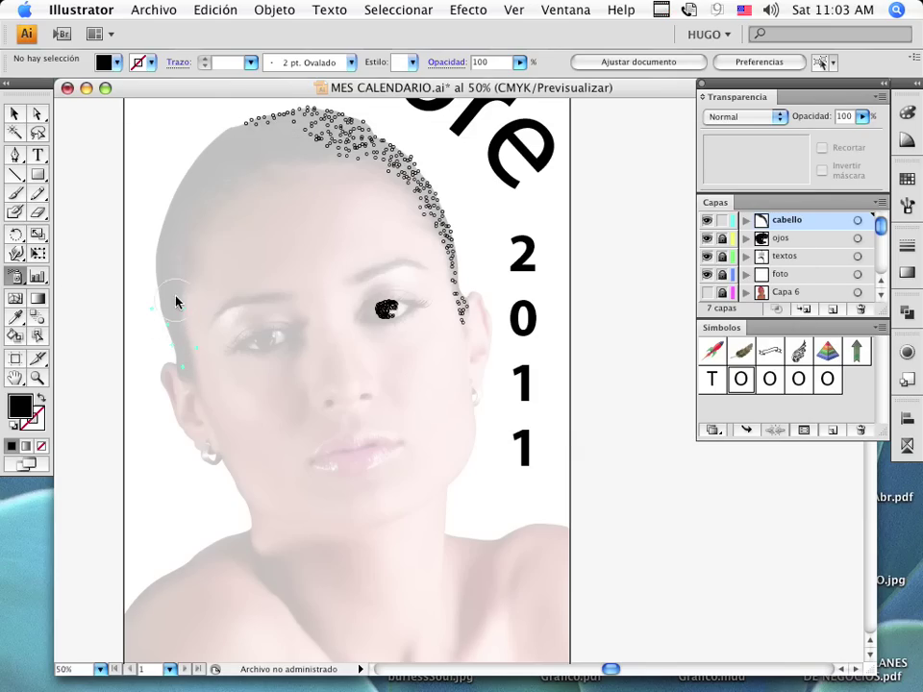
{"action": "left_click_drag", "start_coordinate": [188, 304], "coordinate": [200, 360]}
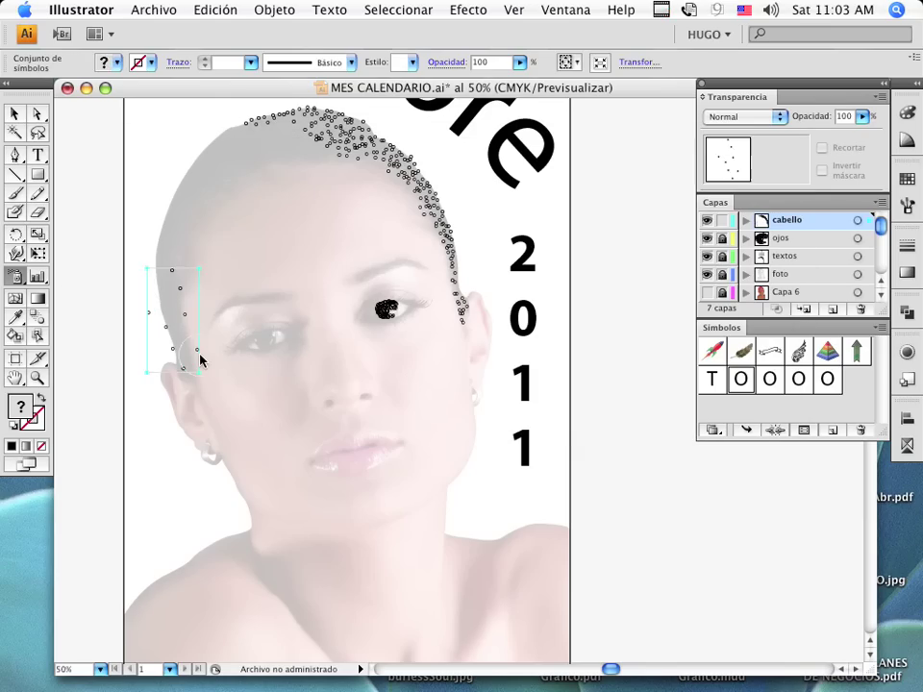
{"action": "key", "text": "super+z"}
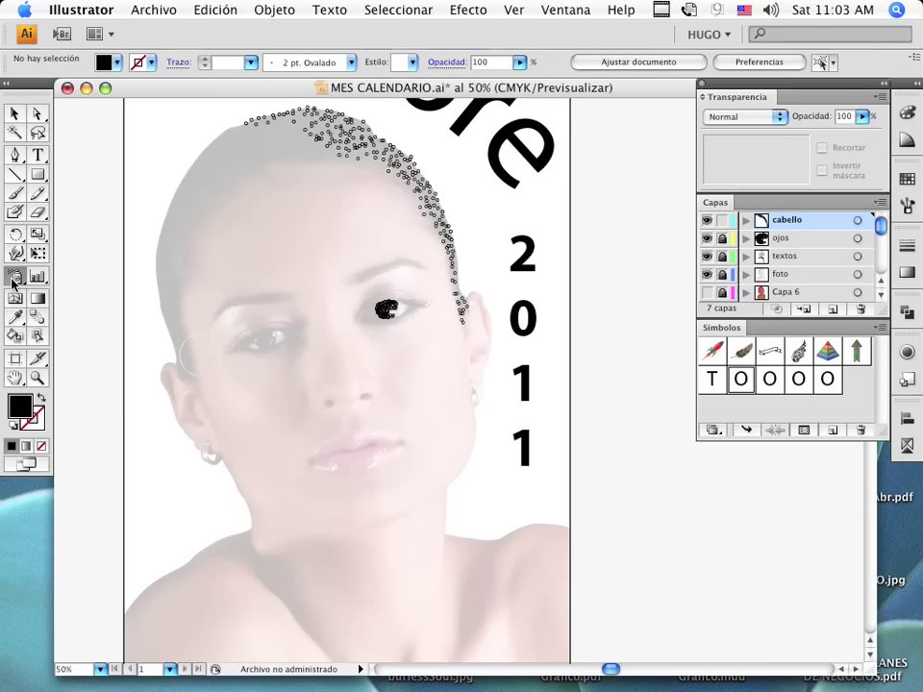
Step: Set the symbol set density to 10 with maximum intensity and spray O symbols over the hair above the photo's left-side ear
{"action": "double_click", "coordinate": [14, 278]}
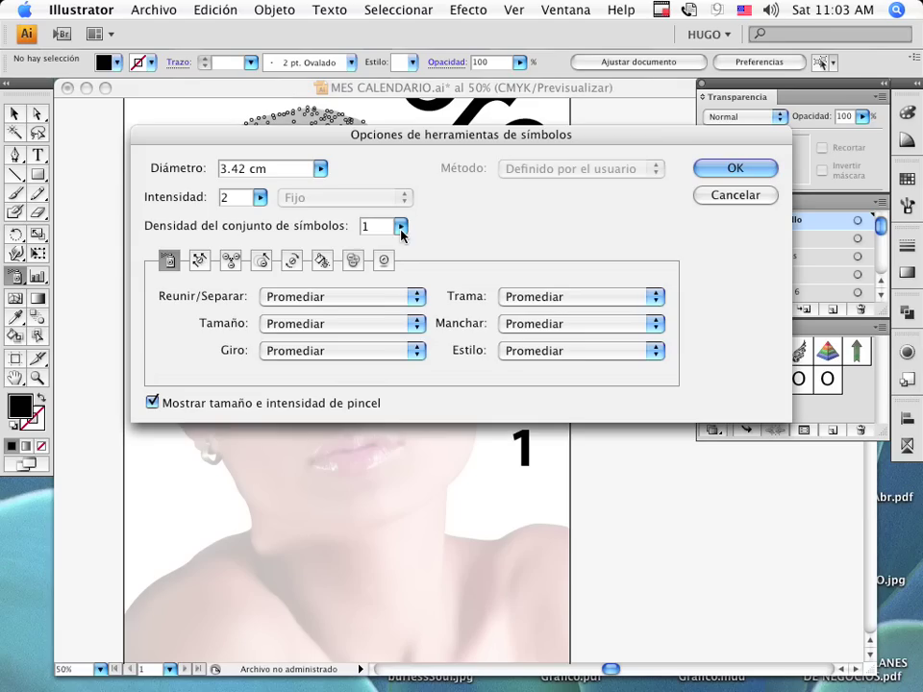
{"action": "left_click", "coordinate": [402, 234]}
{"action": "left_click_drag", "start_coordinate": [304, 250], "coordinate": [419, 253]}
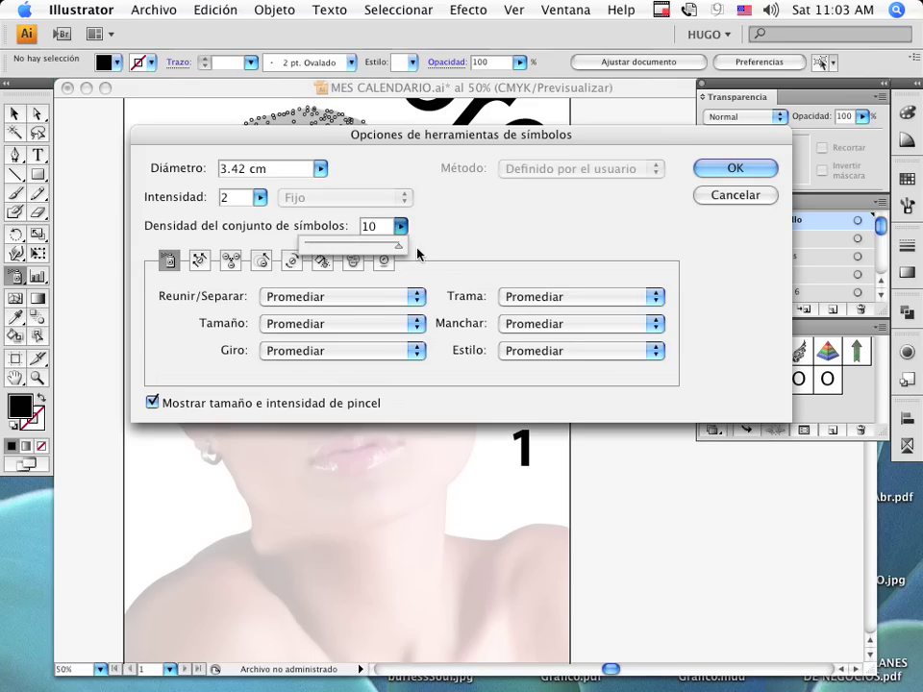
{"action": "left_click", "coordinate": [419, 253]}
{"action": "left_click", "coordinate": [262, 199]}
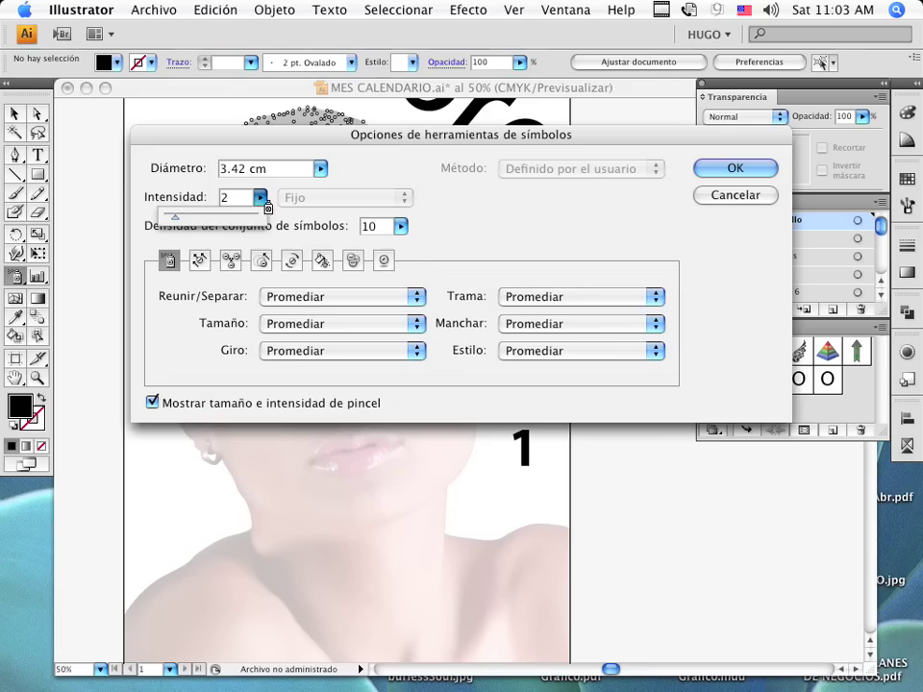
{"action": "left_click_drag", "start_coordinate": [174, 217], "coordinate": [274, 225]}
{"action": "left_click", "coordinate": [733, 170]}
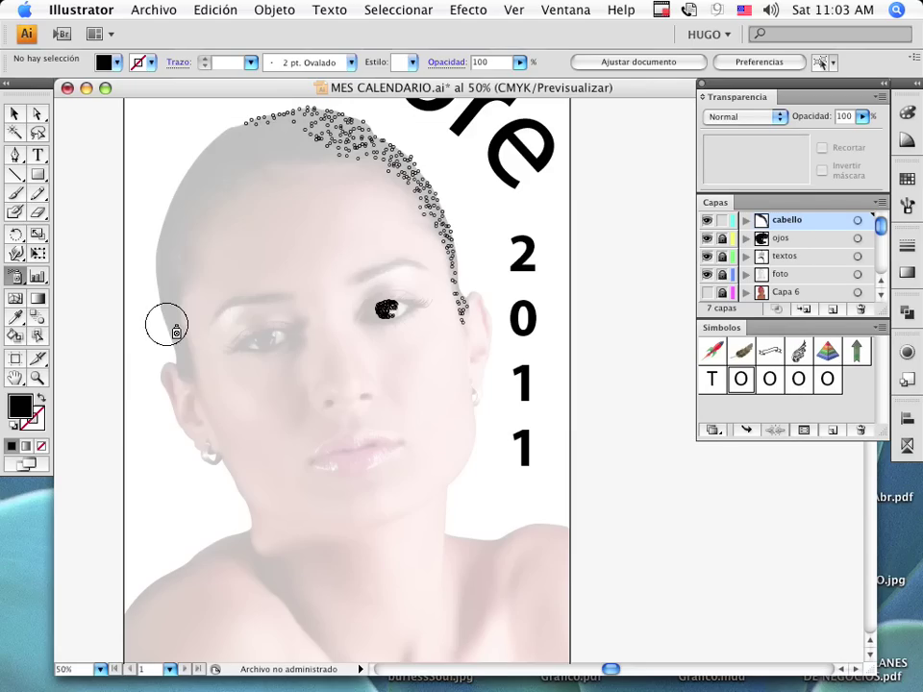
{"action": "mouse_move", "coordinate": [167, 326]}
{"action": "left_mouse_down"}
{"action": "mouse_move", "coordinate": [185, 371]}
{"action": "mouse_move", "coordinate": [166, 313]}
{"action": "mouse_move", "coordinate": [183, 334]}
{"action": "mouse_move", "coordinate": [188, 301]}
{"action": "mouse_move", "coordinate": [179, 287]}
{"action": "mouse_move", "coordinate": [178, 301]}
{"action": "mouse_move", "coordinate": [169, 299]}
{"action": "mouse_move", "coordinate": [185, 301]}
{"action": "mouse_move", "coordinate": [198, 251]}
{"action": "mouse_move", "coordinate": [163, 270]}
{"action": "mouse_move", "coordinate": [166, 284]}
{"action": "mouse_move", "coordinate": [171, 264]}
{"action": "left_mouse_up"}
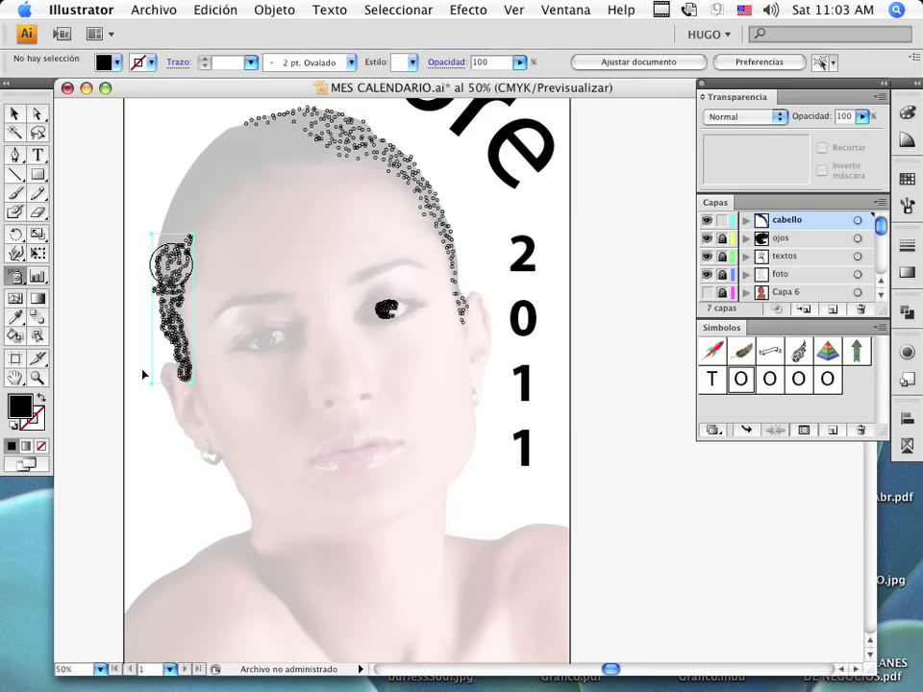
Step: Expand the object and fill of the symbol set sprayed above the photo's left-side ear
{"action": "left_click", "coordinate": [14, 113]}
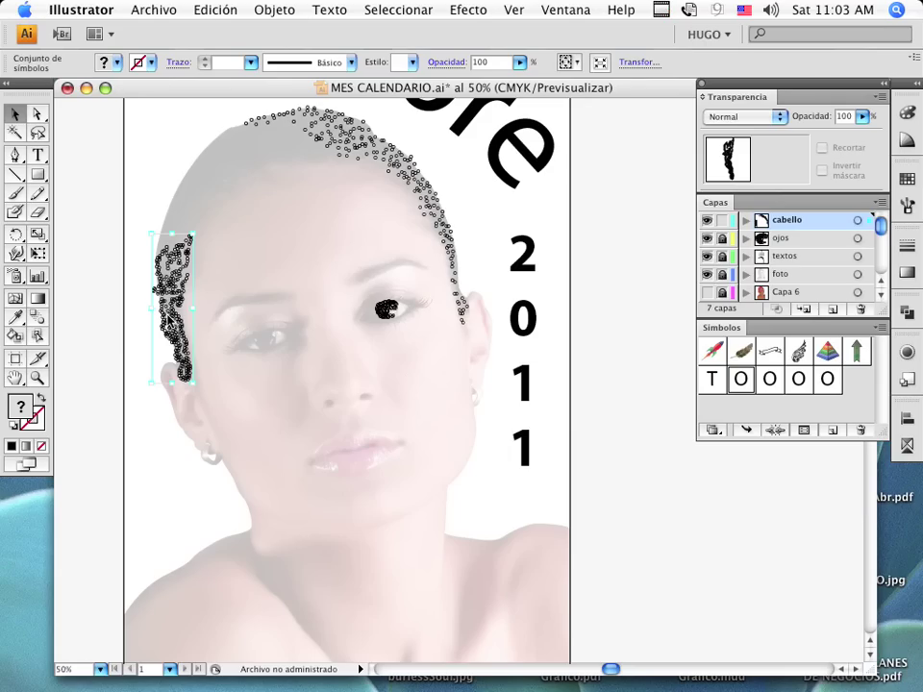
{"action": "left_click", "coordinate": [273, 9]}
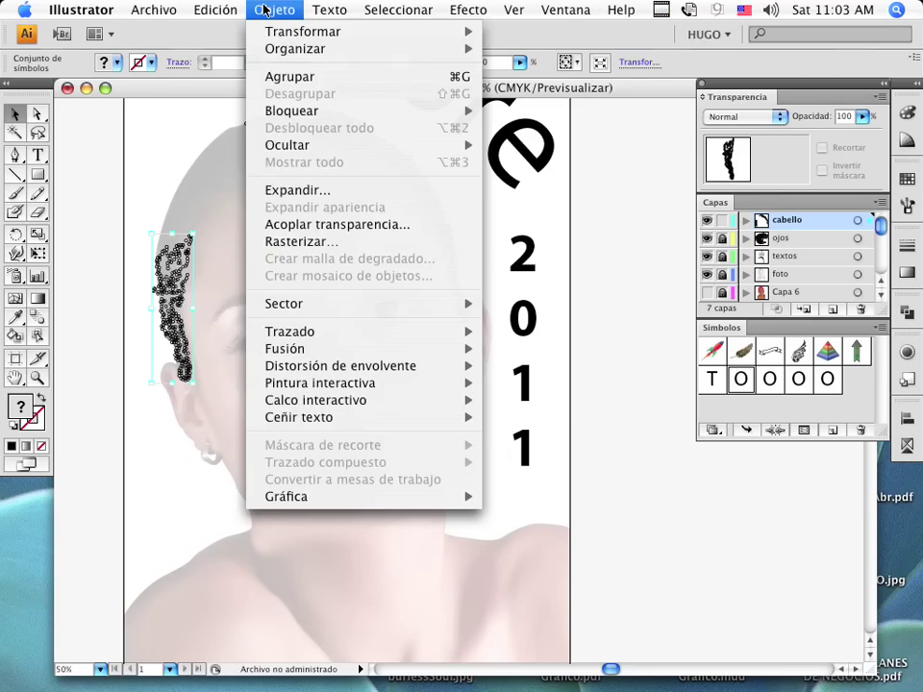
{"action": "left_click", "coordinate": [312, 195]}
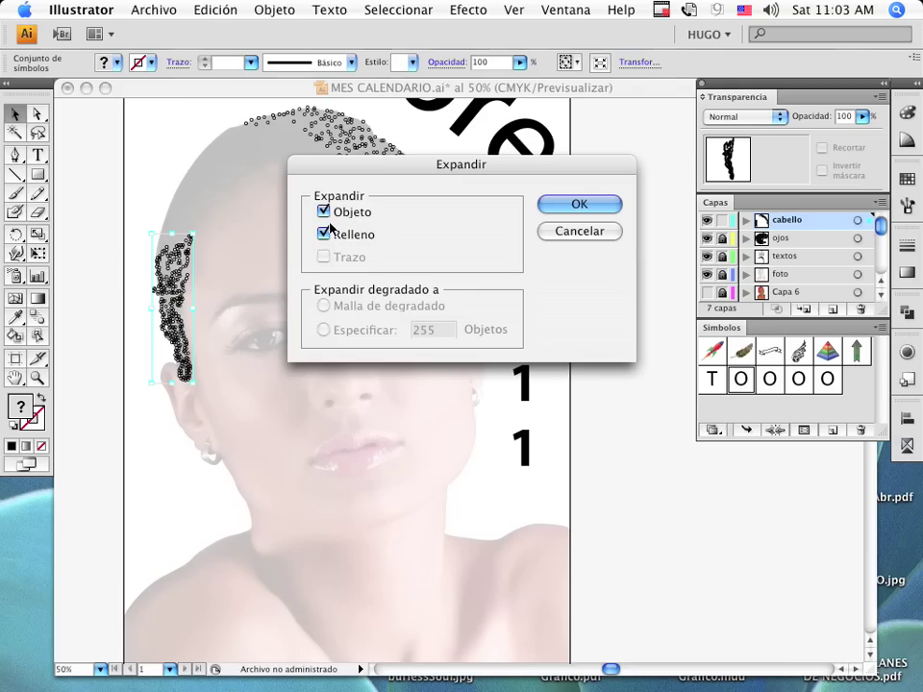
{"action": "left_click", "coordinate": [597, 206]}
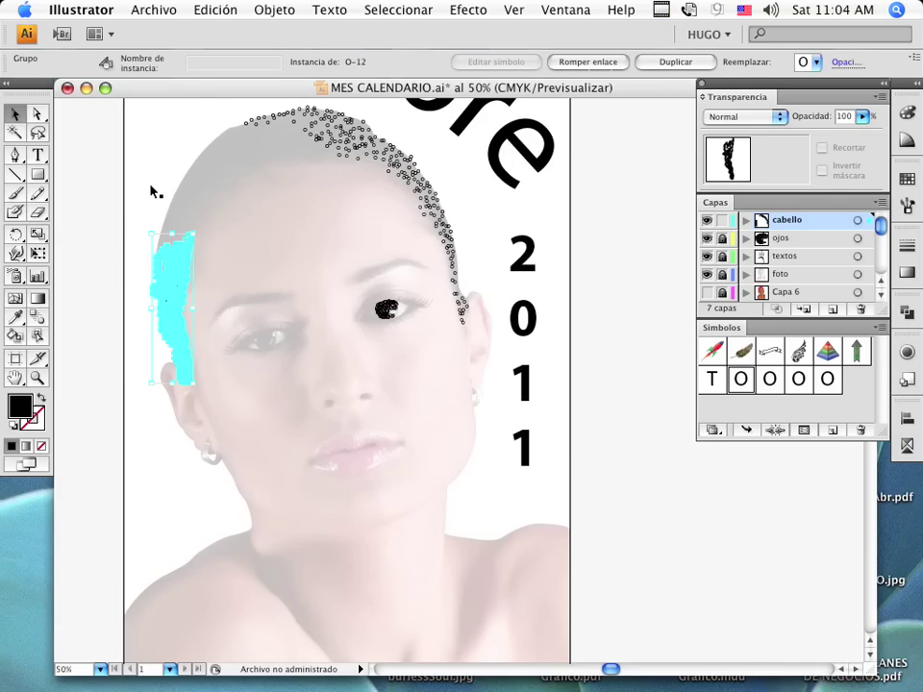
Step: Deselect the expanded O symbols, check the artwork in Outline view and return to Preview
{"action": "left_click", "coordinate": [199, 254]}
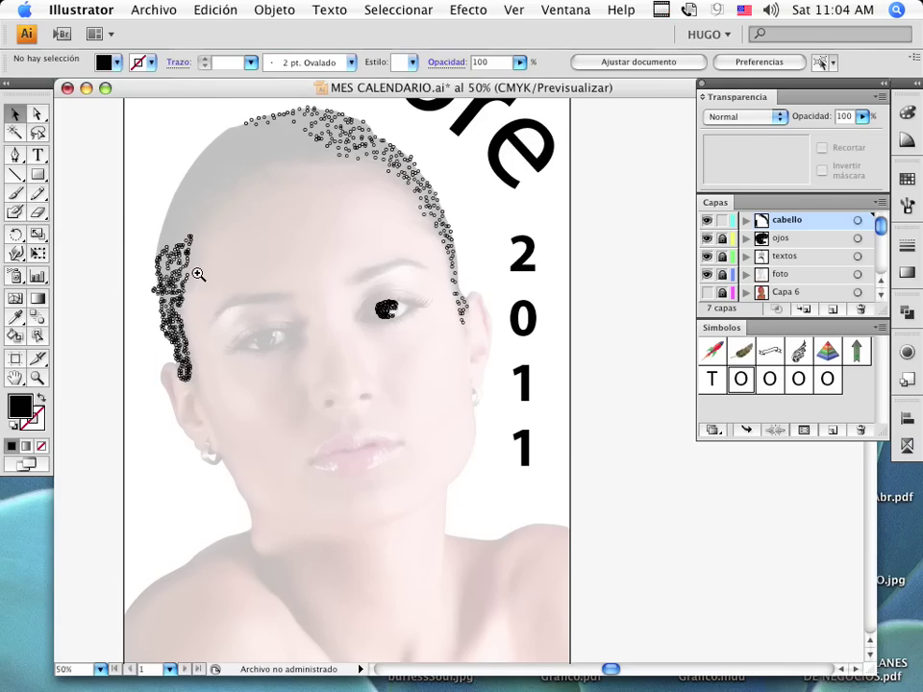
{"action": "key", "text": "super+y"}
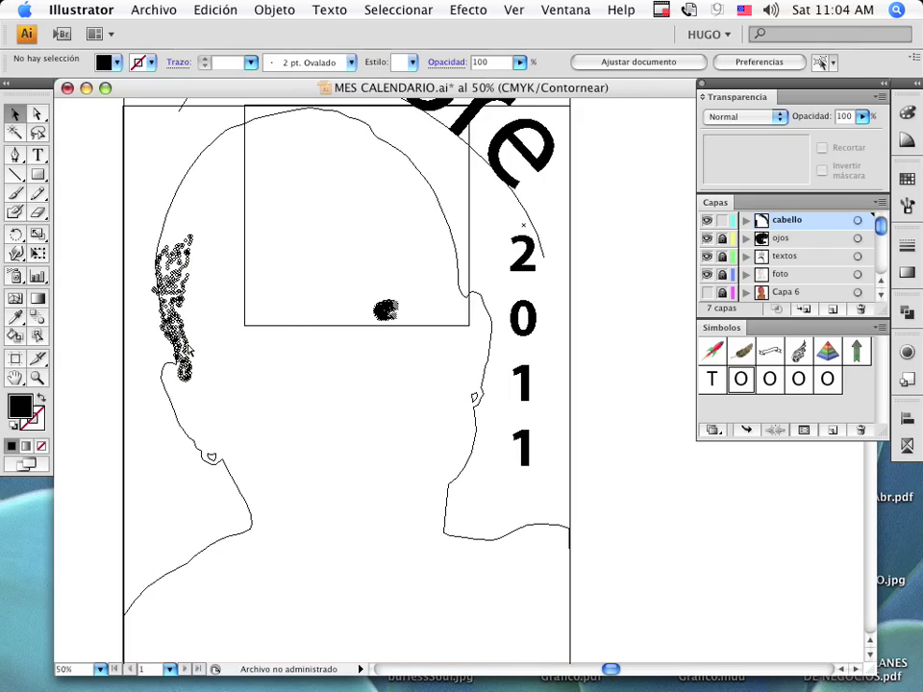
{"action": "key", "text": "super+y"}
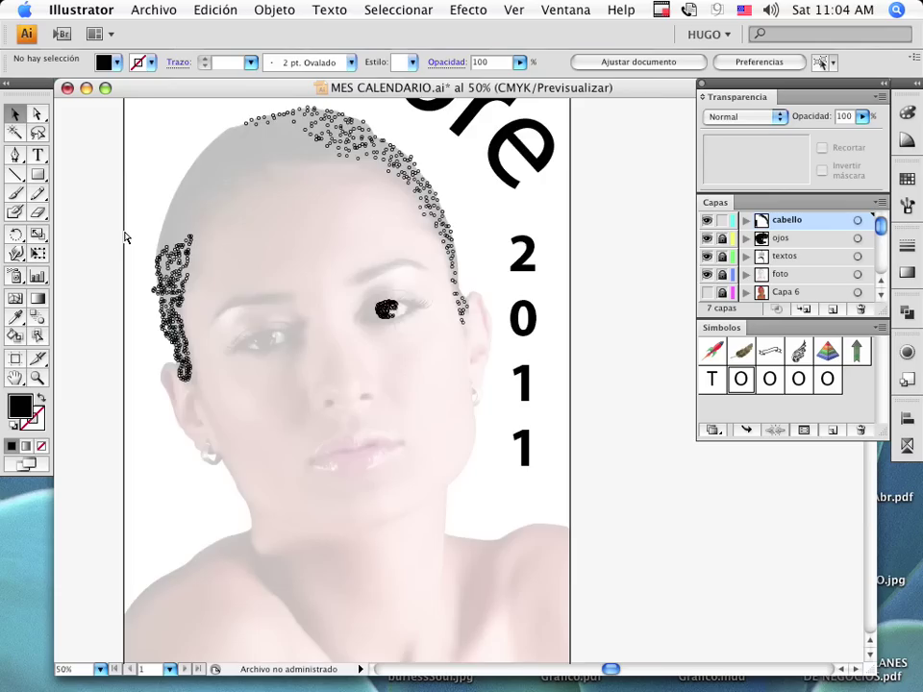
Step: Delete the individual O symbols that stray outside the hair contour above the photo's left-side ear
{"action": "left_click_drag", "start_coordinate": [125, 237], "coordinate": [279, 437]}
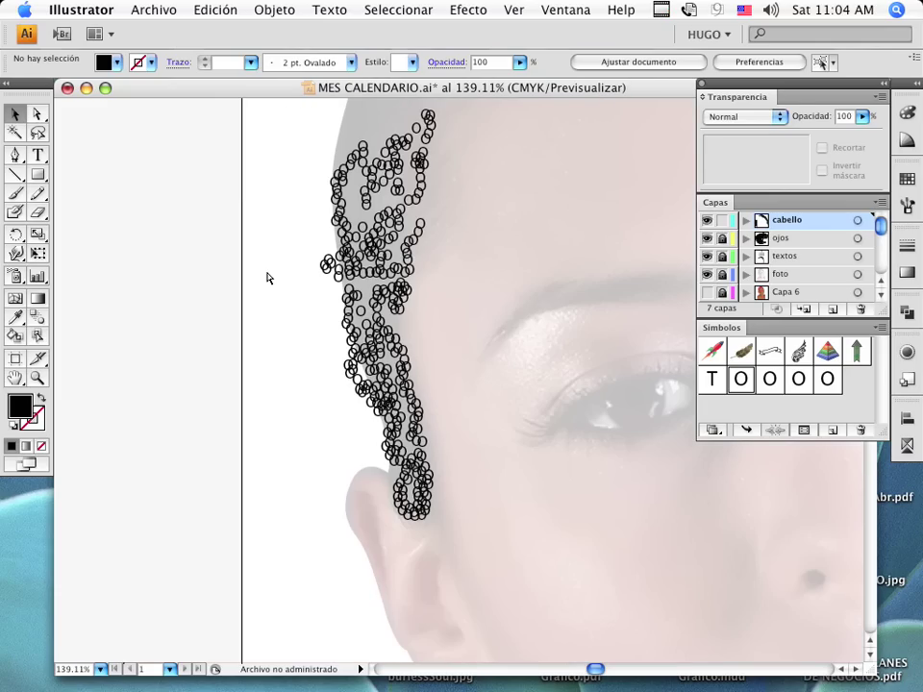
{"action": "key", "text": "a"}
{"action": "left_click_drag", "start_coordinate": [304, 243], "coordinate": [331, 280]}
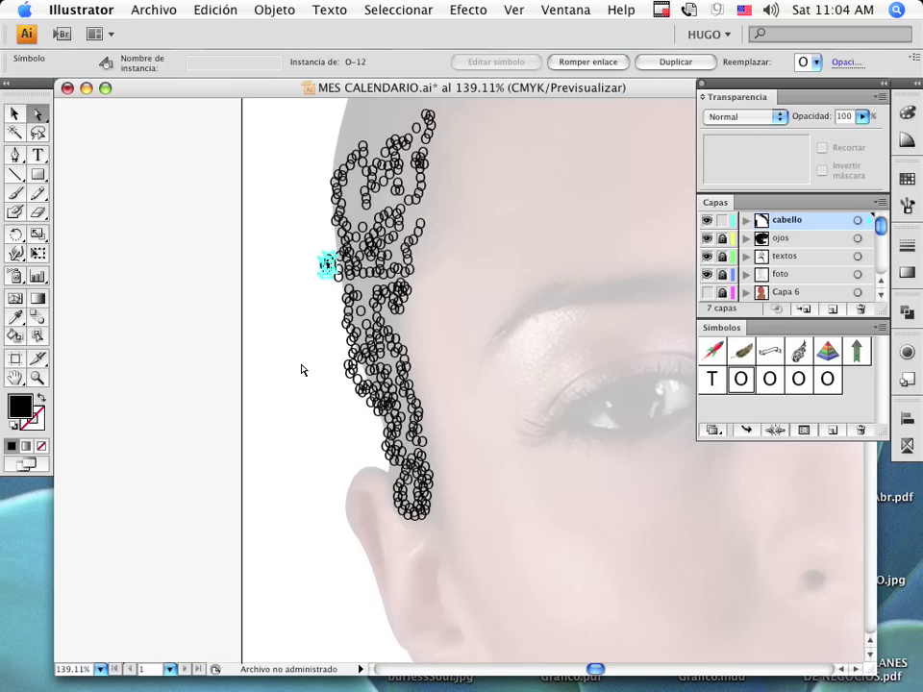
{"action": "left_click", "coordinate": [301, 369]}
{"action": "left_click_drag", "start_coordinate": [326, 354], "coordinate": [348, 376]}
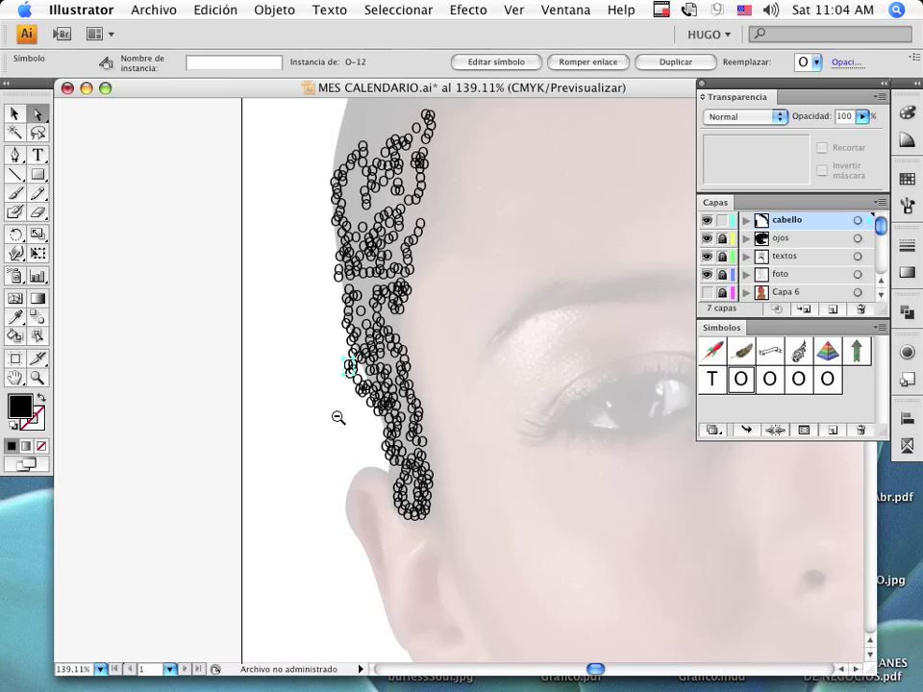
{"action": "left_click", "coordinate": [337, 417]}
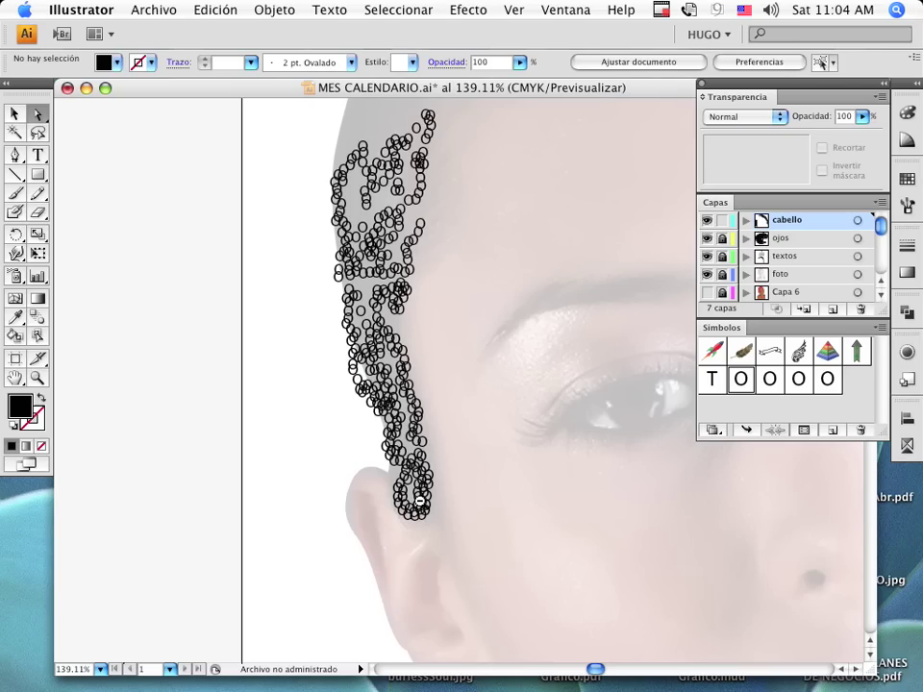
Step: Examine the eyebrow on the photo's left side up close, and return to a view of the whole calendar page
{"action": "left_click", "coordinate": [428, 354], "text": "alt"}
{"action": "left_click", "coordinate": [450, 360], "text": "alt"}
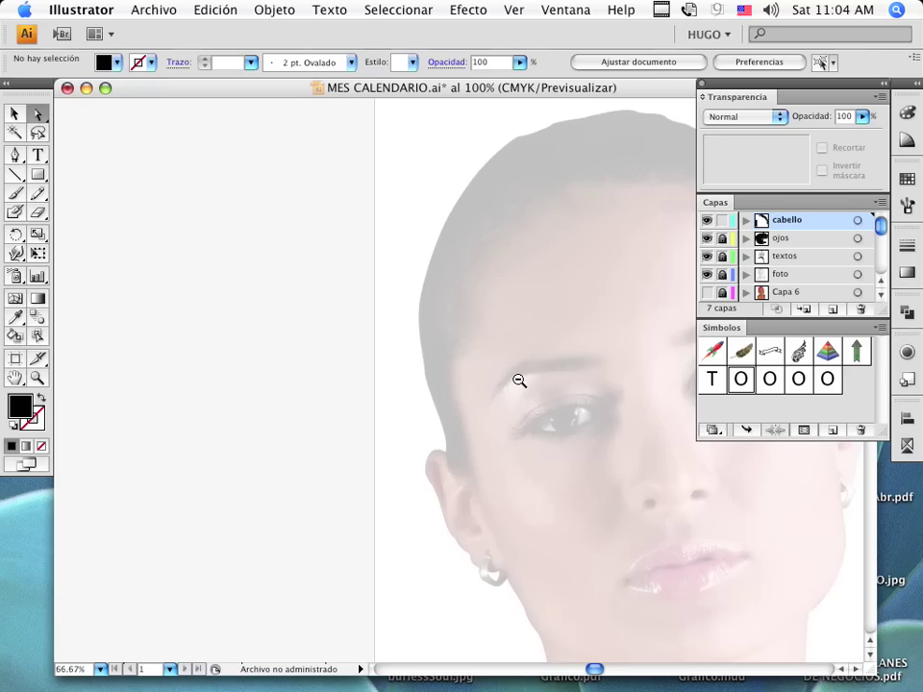
{"action": "left_click", "coordinate": [519, 381], "text": "alt"}
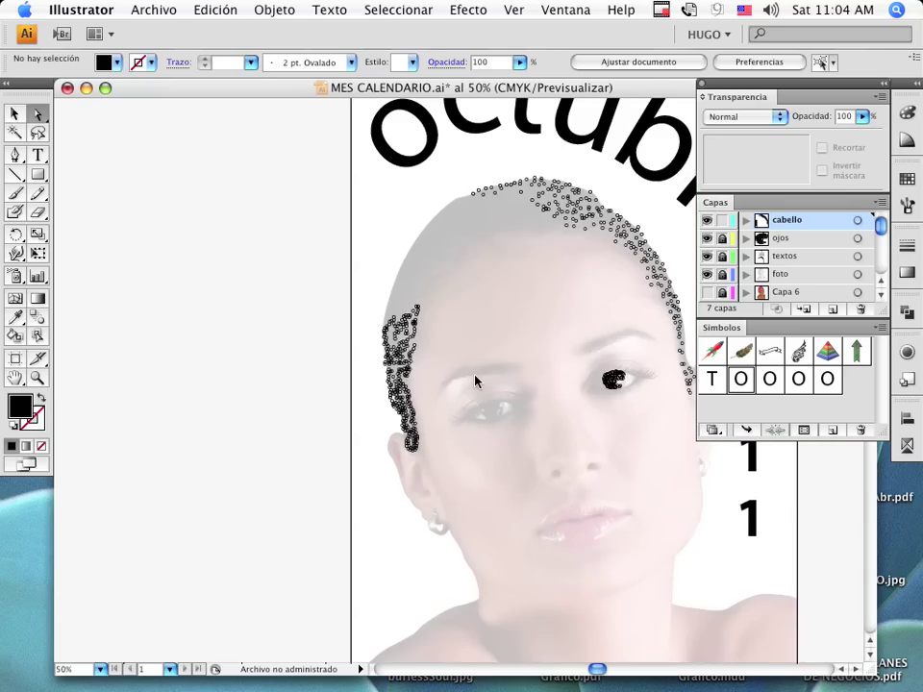
{"action": "left_click_drag", "start_coordinate": [440, 366], "coordinate": [507, 412]}
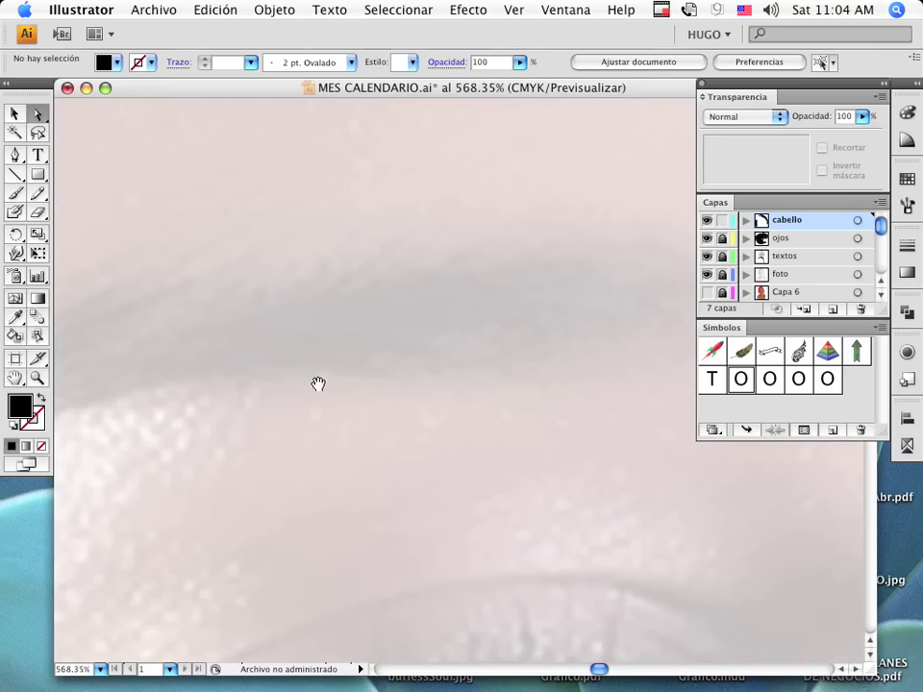
{"action": "key", "text": "super+minus"}
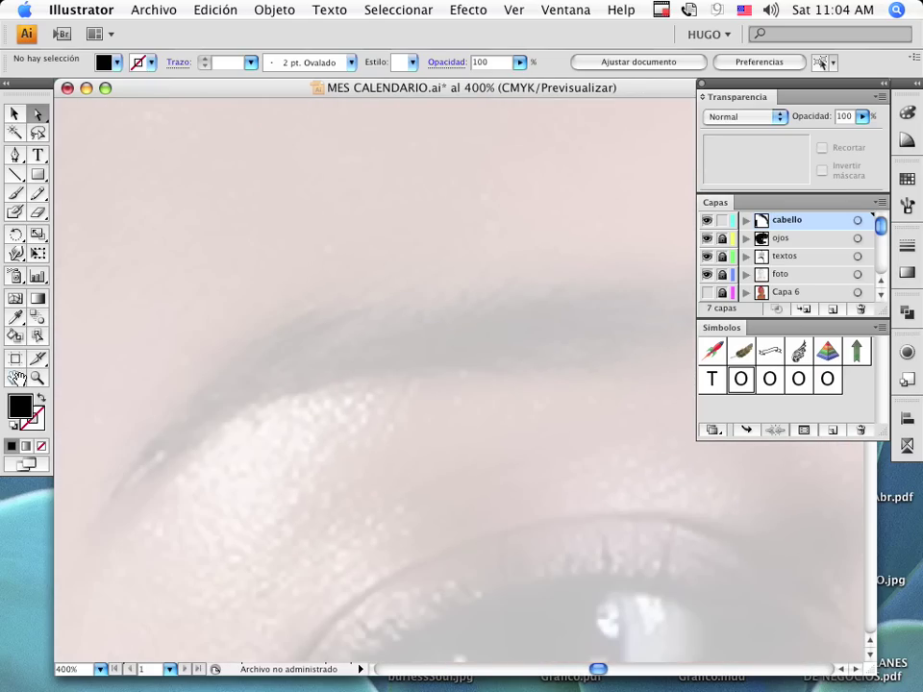
{"action": "double_click", "coordinate": [16, 379]}
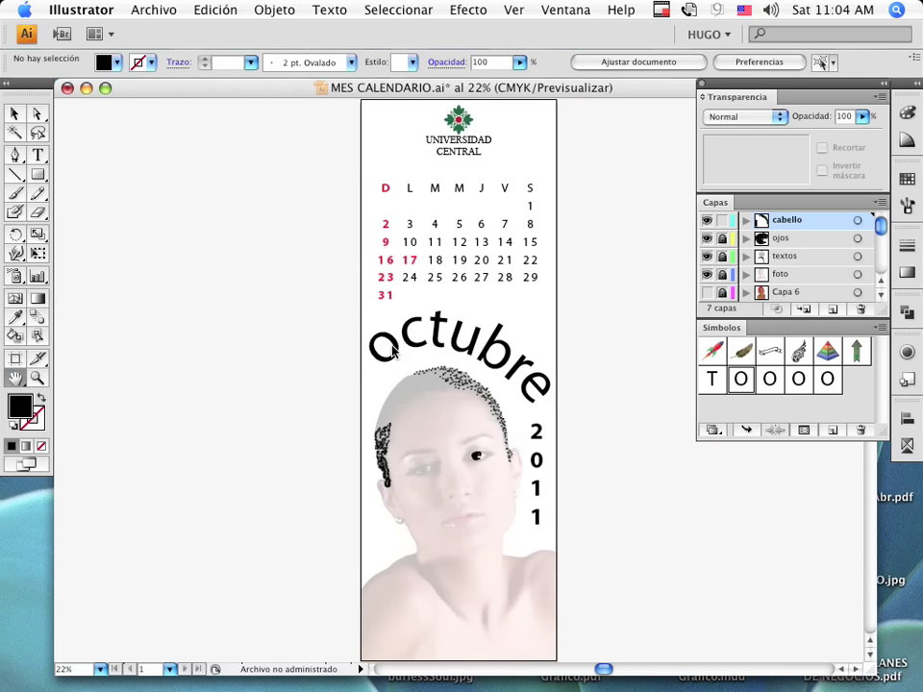
{"action": "scroll", "coordinate": [392, 352], "scroll_direction": "down", "scroll_amount": 2}
Step: Switch to Firefox to examine the Scott Weiland typographic portrait as a reference, and return to Illustrator
{"action": "mouse_move", "coordinate": [654, 684]}
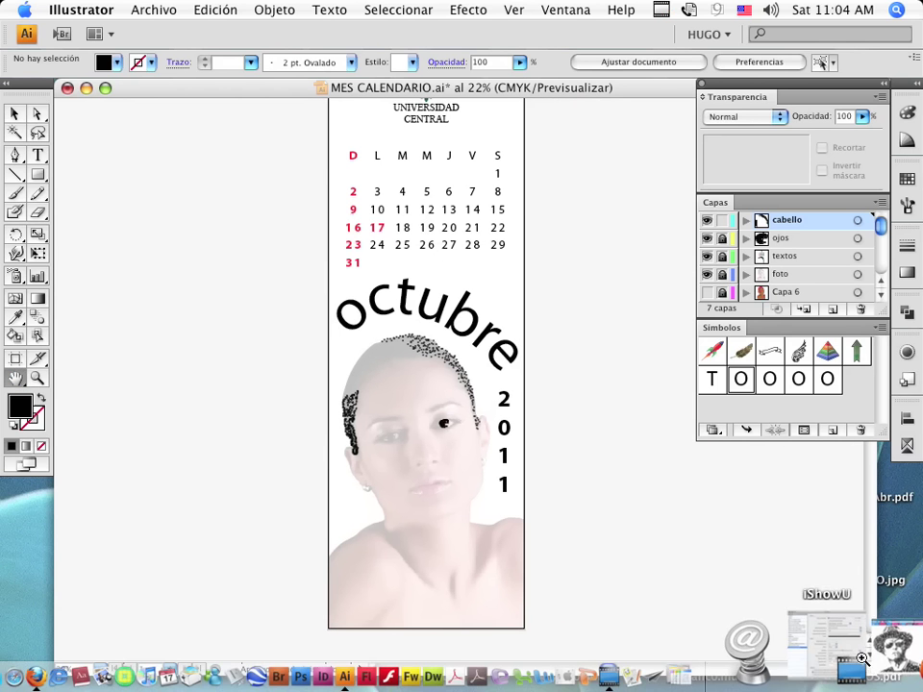
{"action": "left_click", "coordinate": [859, 662]}
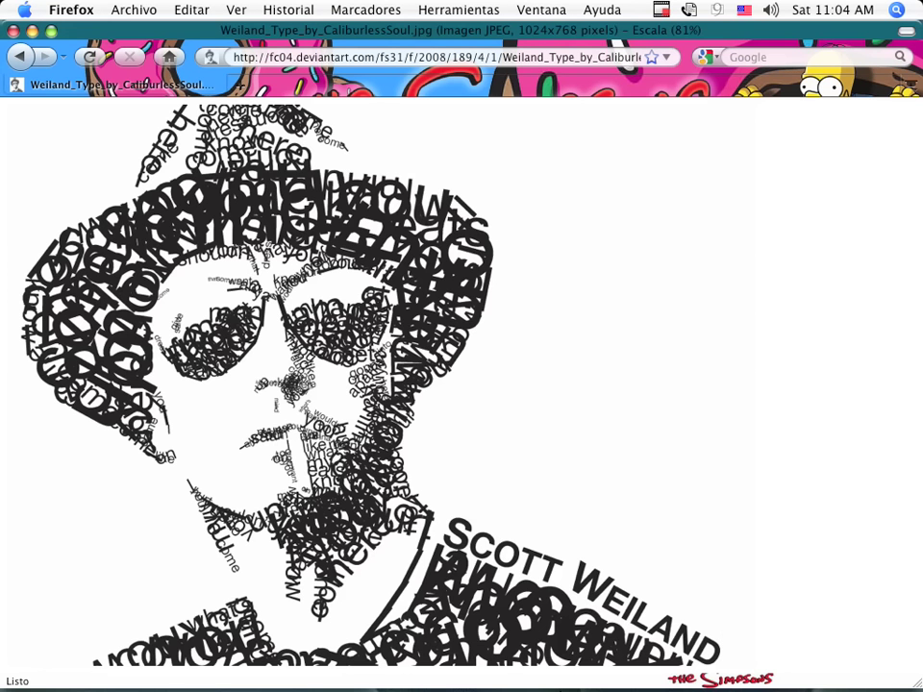
{"action": "left_click", "coordinate": [472, 676]}
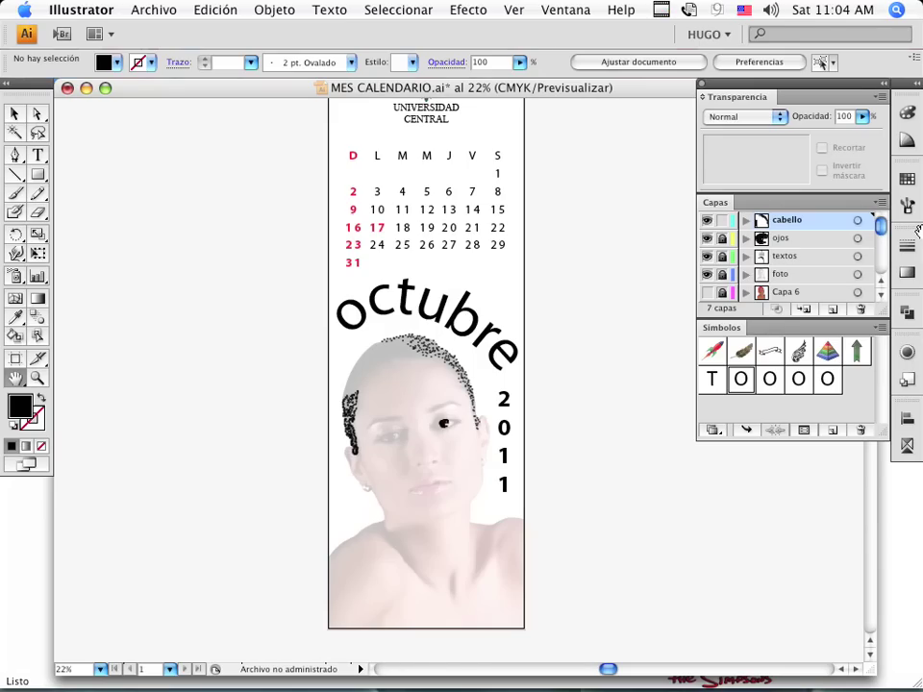
Step: Hide the foto layer to show only the lettering and symbols, and open the character formatting settings
{"action": "left_click", "coordinate": [708, 274]}
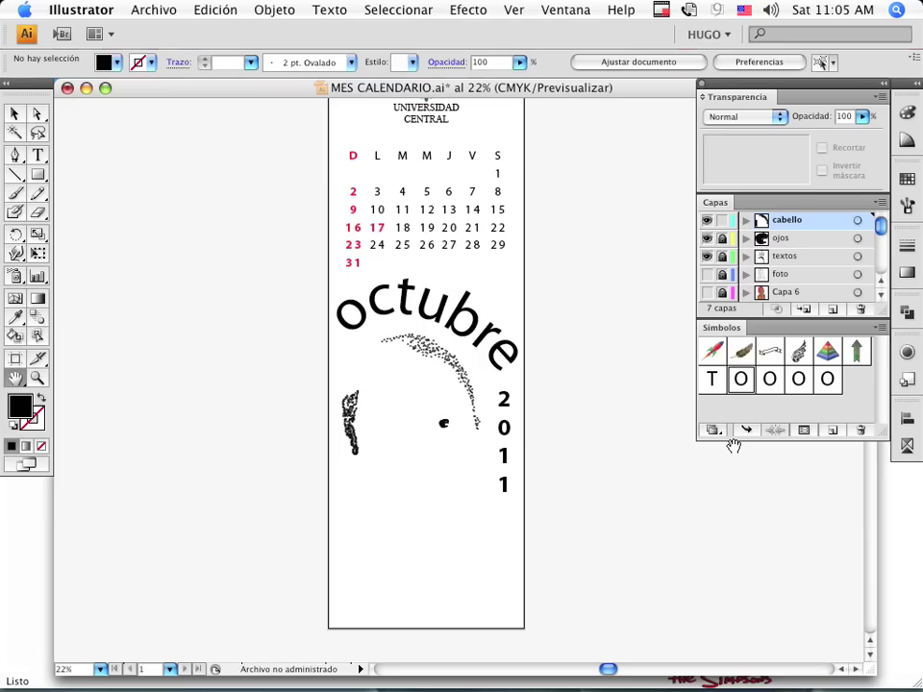
{"action": "key", "text": "super+t"}
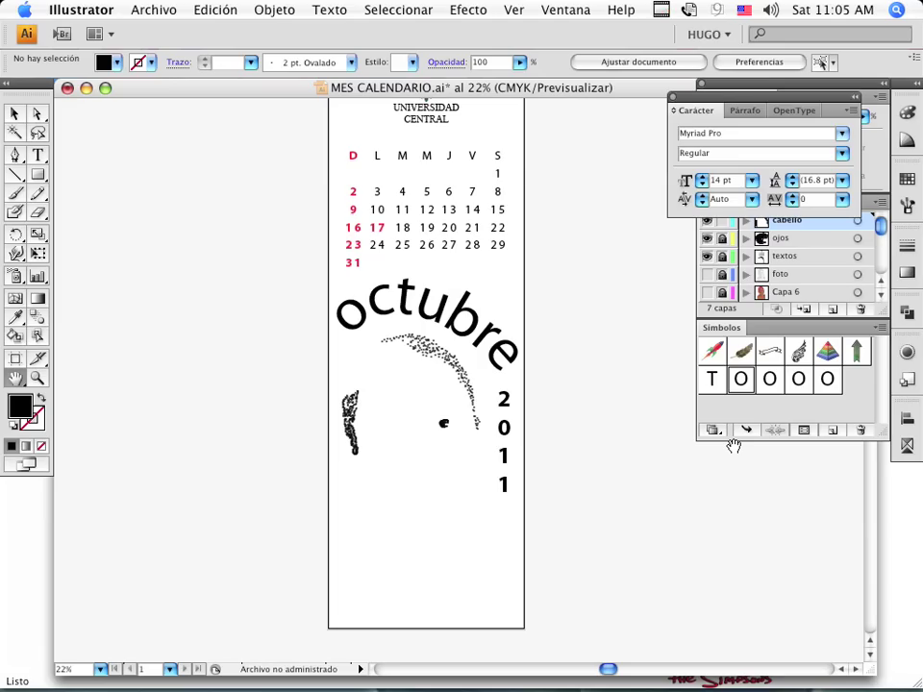